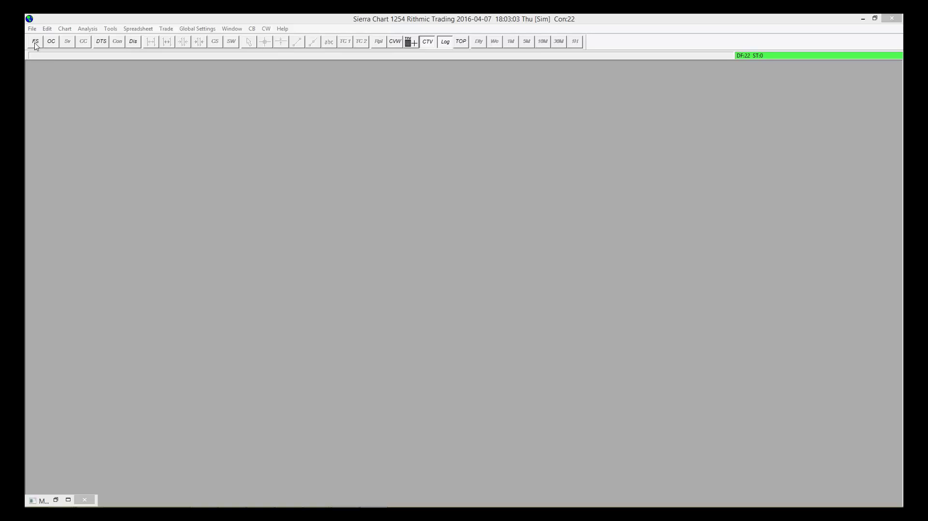
In Find Symbol, expand ES?#-CME and open an intraday chart for ESM6-CME (June 2016)
{"action": "left_click", "coordinate": [35, 42]}
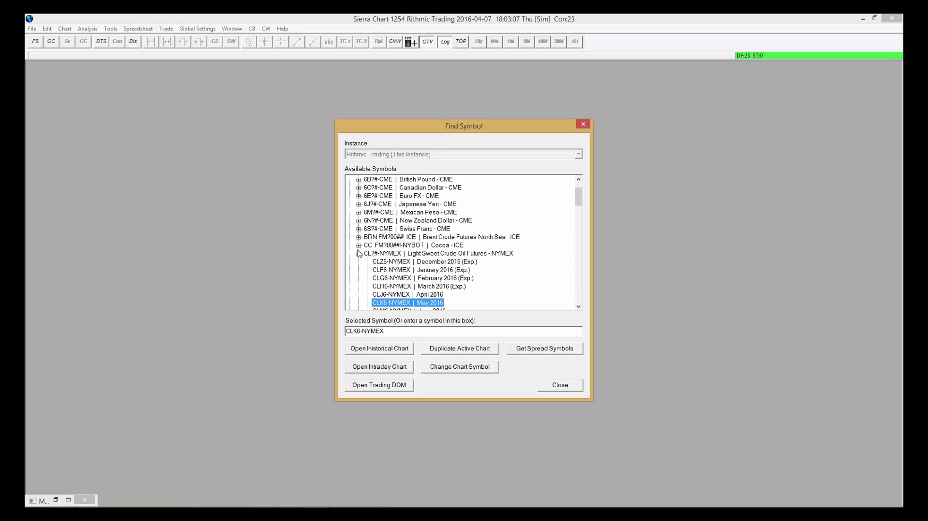
{"action": "scroll", "coordinate": [378, 240], "scroll_direction": "up", "scroll_amount": 2}
{"action": "scroll", "coordinate": [379, 240], "scroll_direction": "down", "scroll_amount": 10}
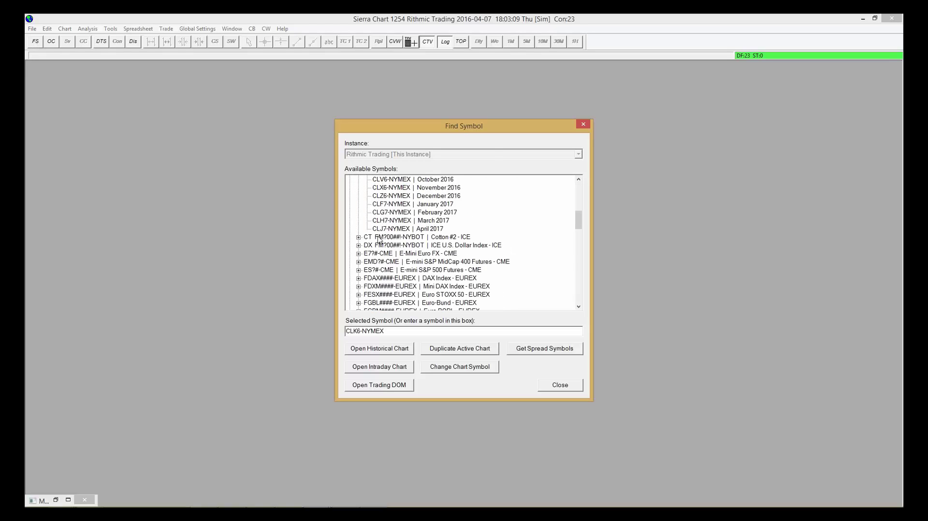
{"action": "scroll", "coordinate": [378, 240], "scroll_direction": "down", "scroll_amount": 15}
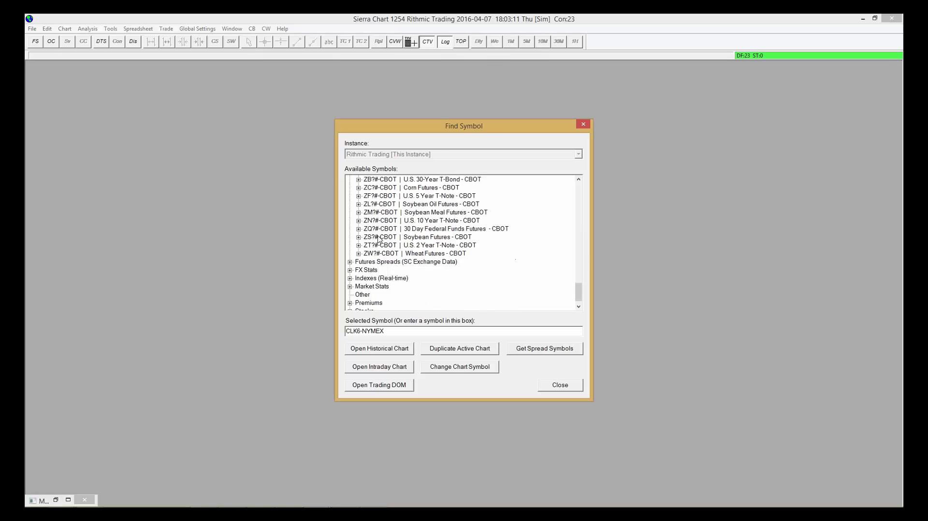
{"action": "scroll", "coordinate": [378, 240], "scroll_direction": "up", "scroll_amount": 15}
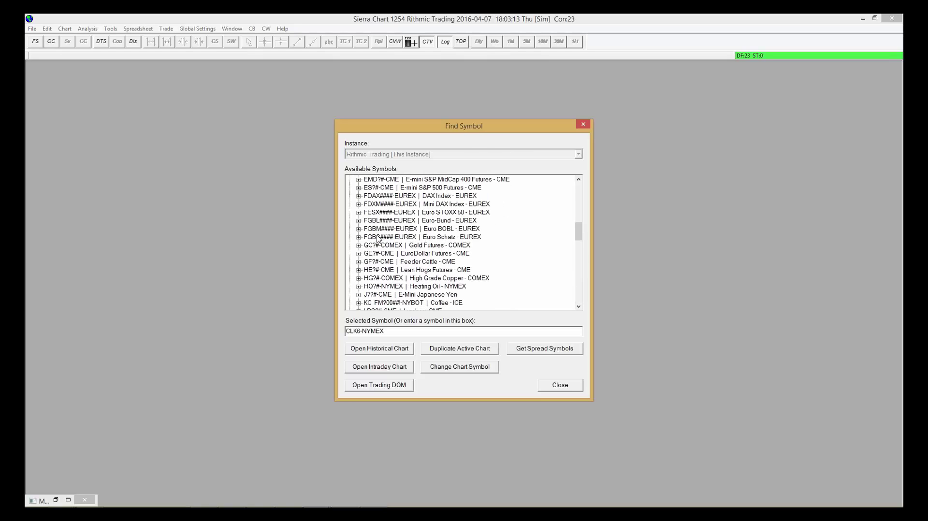
{"action": "left_click", "coordinate": [359, 188]}
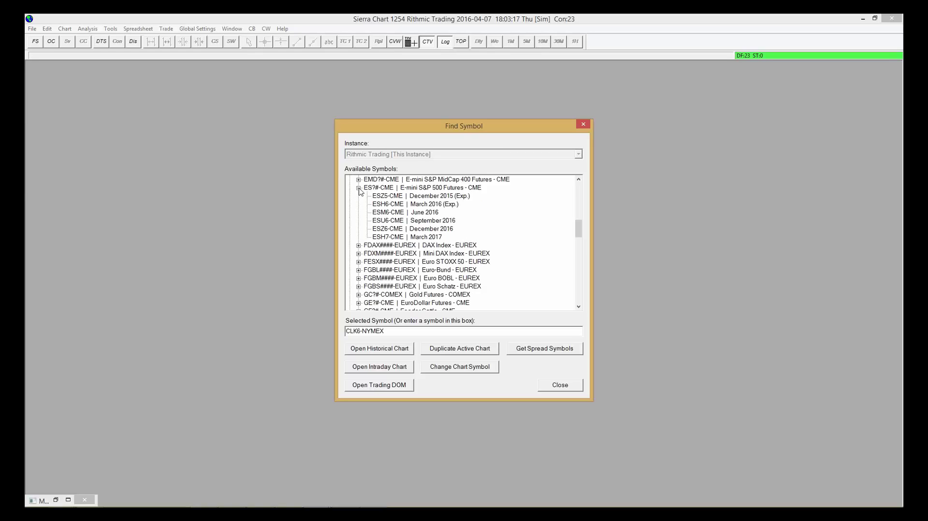
{"action": "left_click", "coordinate": [385, 215]}
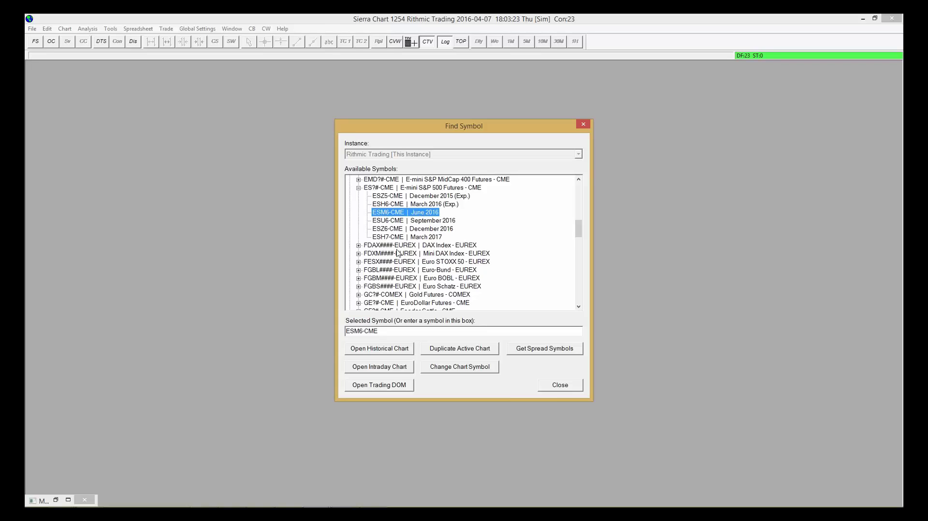
{"action": "left_click", "coordinate": [377, 367]}
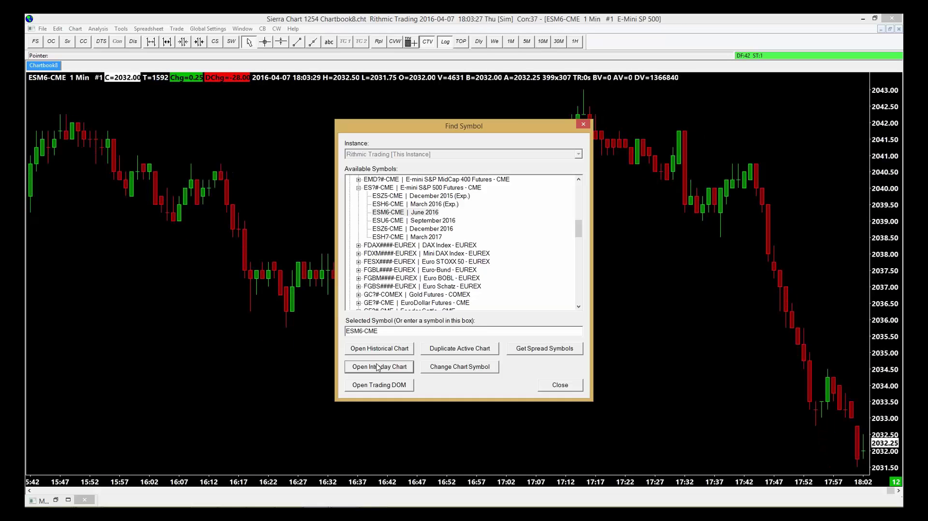
Close Find Symbol and scroll the ESM6-CME chart to leave blank space after the latest bars
{"action": "left_click", "coordinate": [558, 385]}
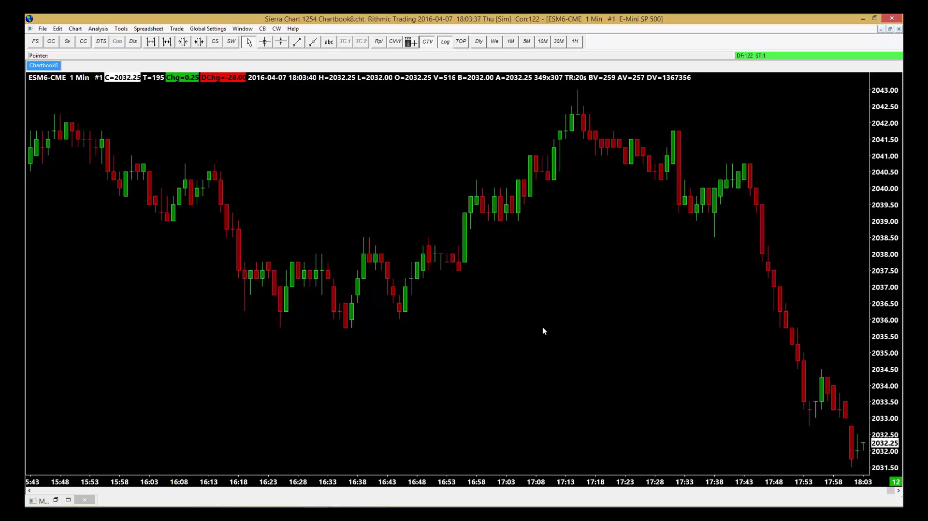
{"action": "scroll", "coordinate": [542, 326], "scroll_direction": "right", "scroll_amount": 3}
{"action": "scroll", "coordinate": [542, 327], "scroll_direction": "right", "scroll_amount": 4}
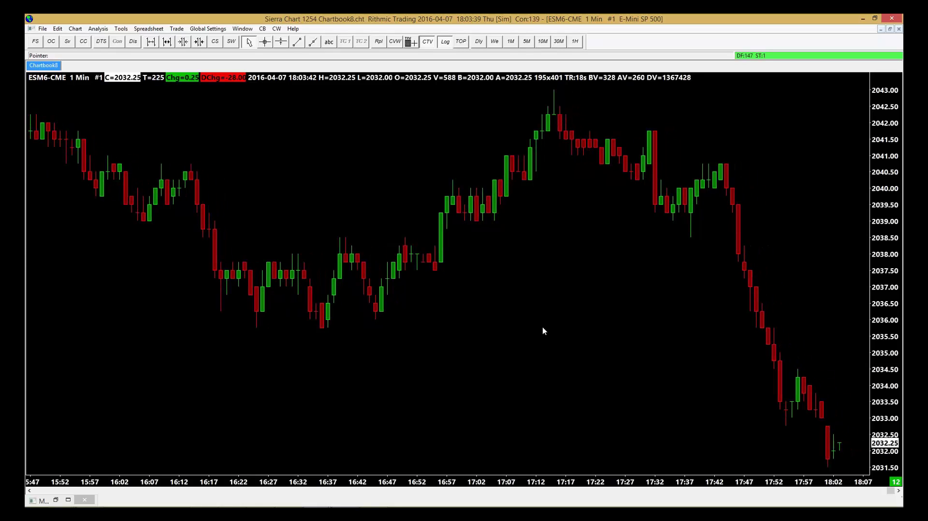
{"action": "scroll", "coordinate": [542, 327], "scroll_direction": "right", "scroll_amount": 6}
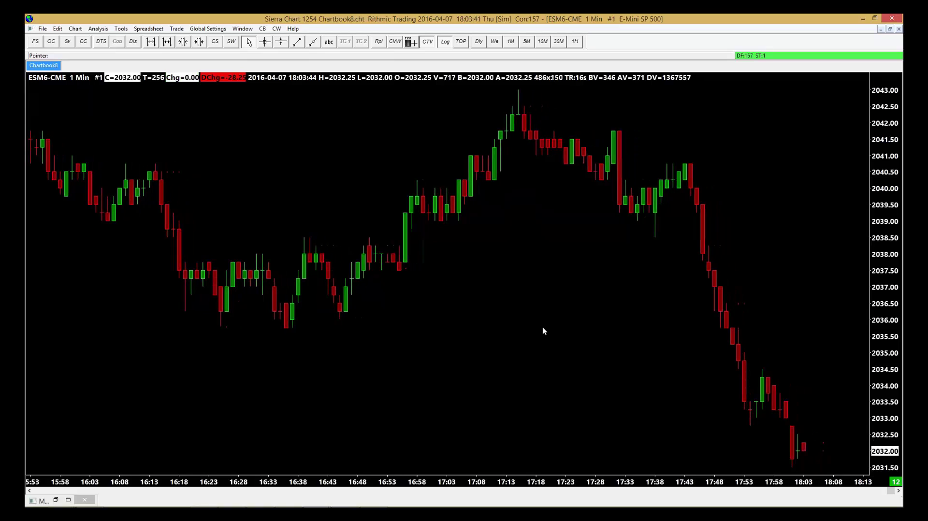
{"action": "scroll", "coordinate": [543, 330], "scroll_direction": "left", "scroll_amount": 6}
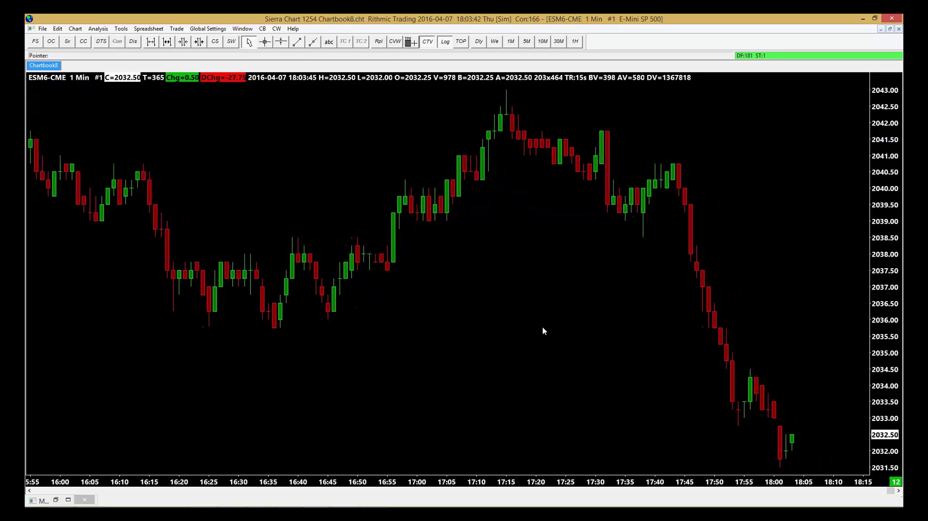
{"action": "scroll", "coordinate": [542, 331], "scroll_direction": "right", "scroll_amount": 10}
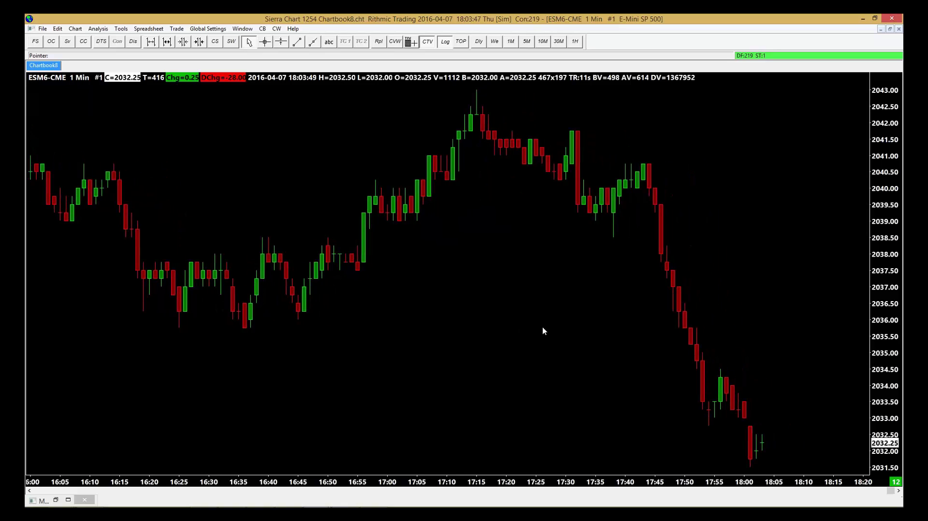
Enable Lock Fill Space in the ES chart's Advanced Settings and apply the change
{"action": "right_click", "coordinate": [490, 285]}
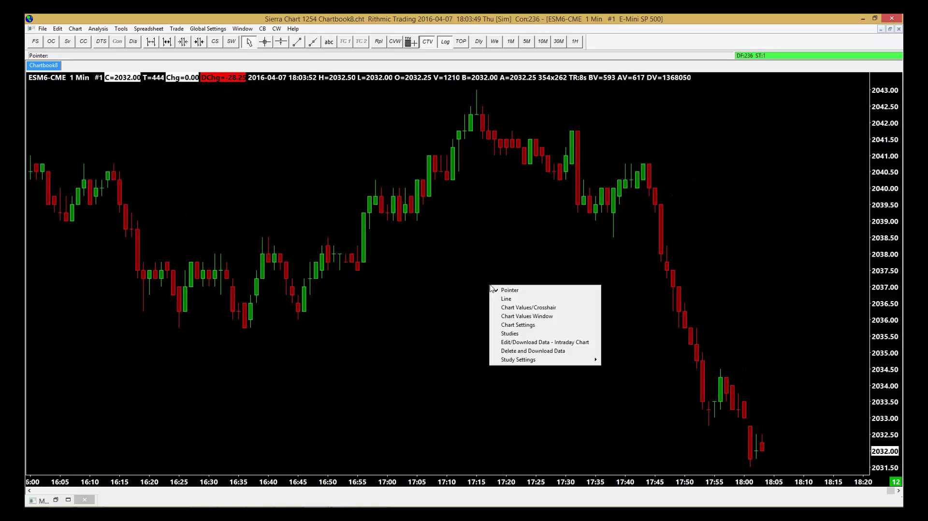
{"action": "left_click", "coordinate": [515, 327]}
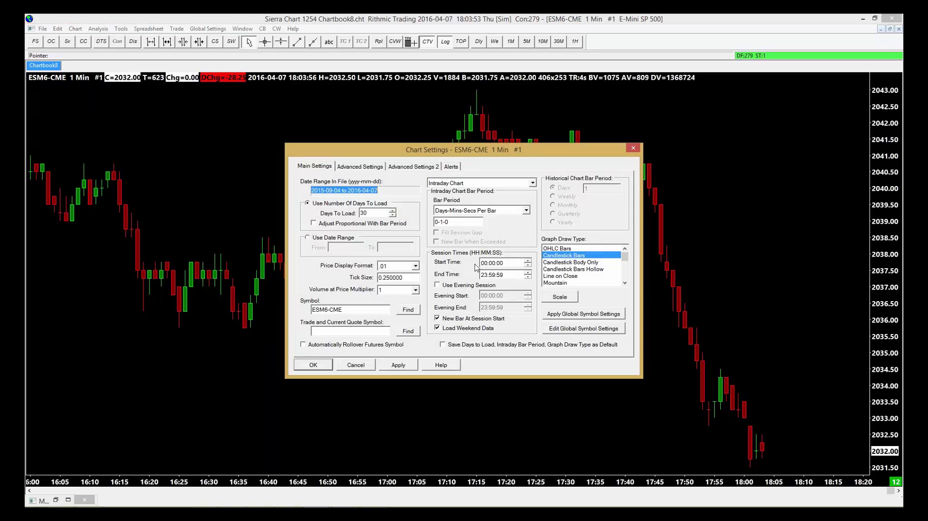
{"action": "left_click", "coordinate": [365, 167]}
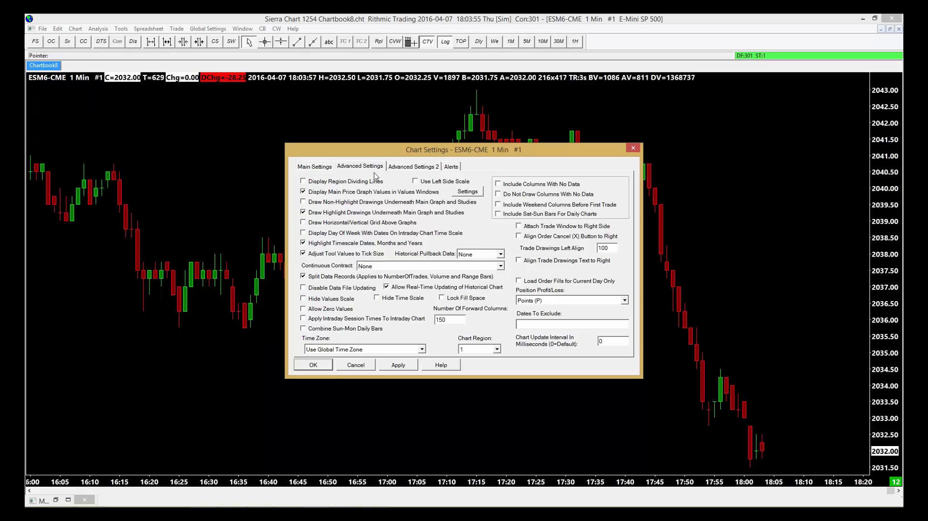
{"action": "left_click", "coordinate": [442, 298]}
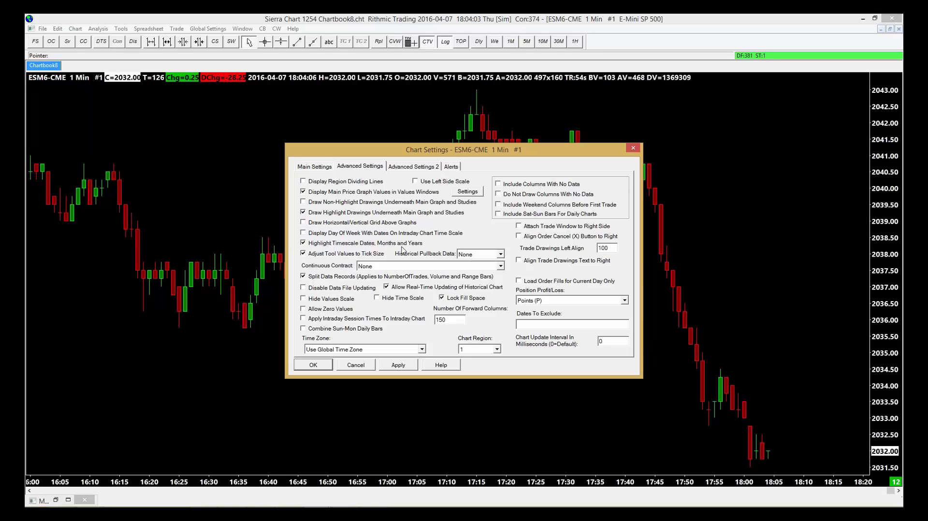
{"action": "left_click", "coordinate": [396, 365]}
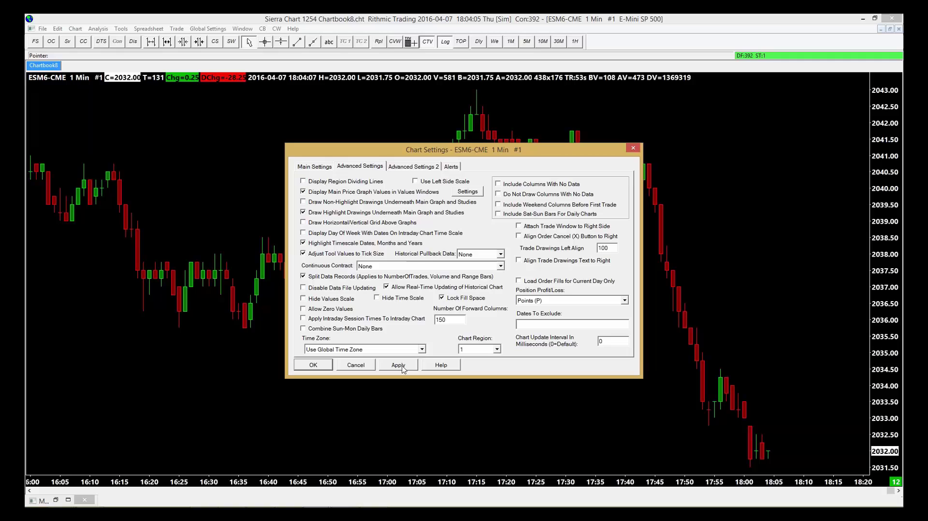
{"action": "left_click", "coordinate": [313, 365]}
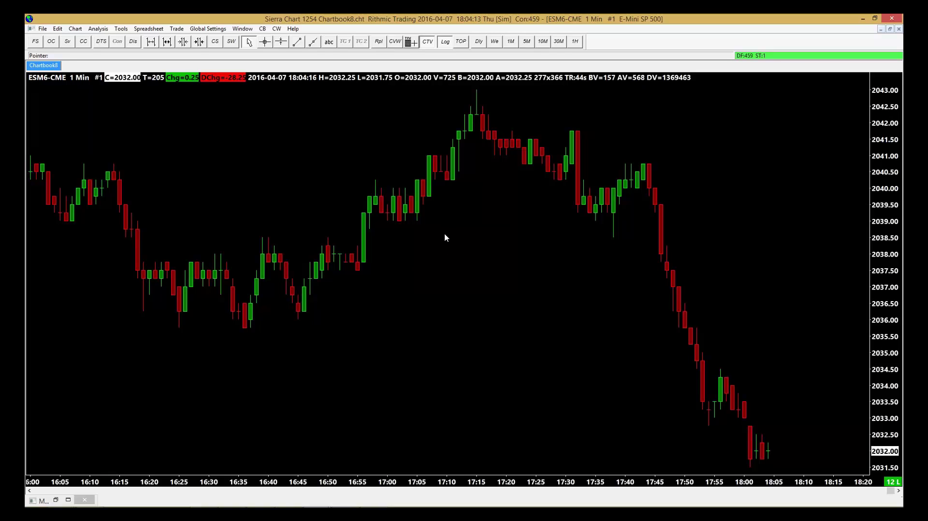
{"action": "right_click", "coordinate": [444, 256]}
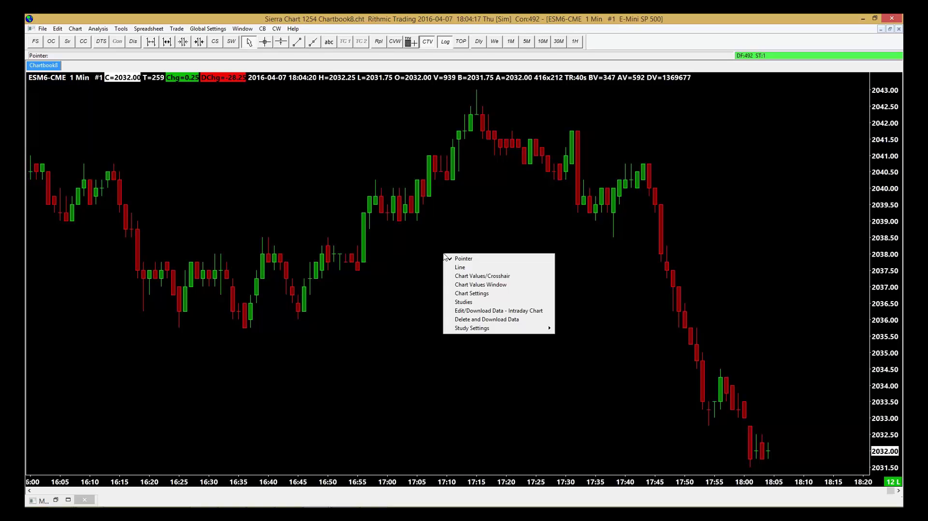
{"action": "left_click", "coordinate": [467, 295]}
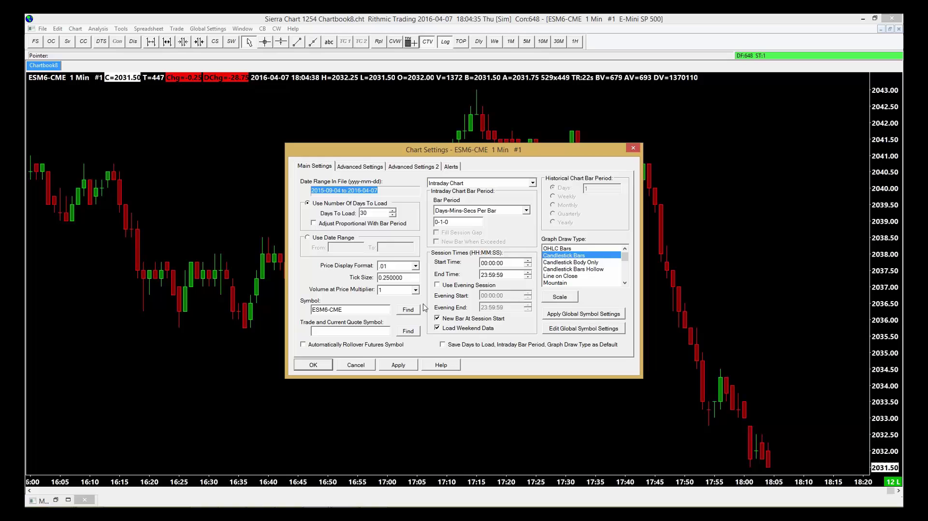
{"action": "left_click", "coordinate": [397, 365]}
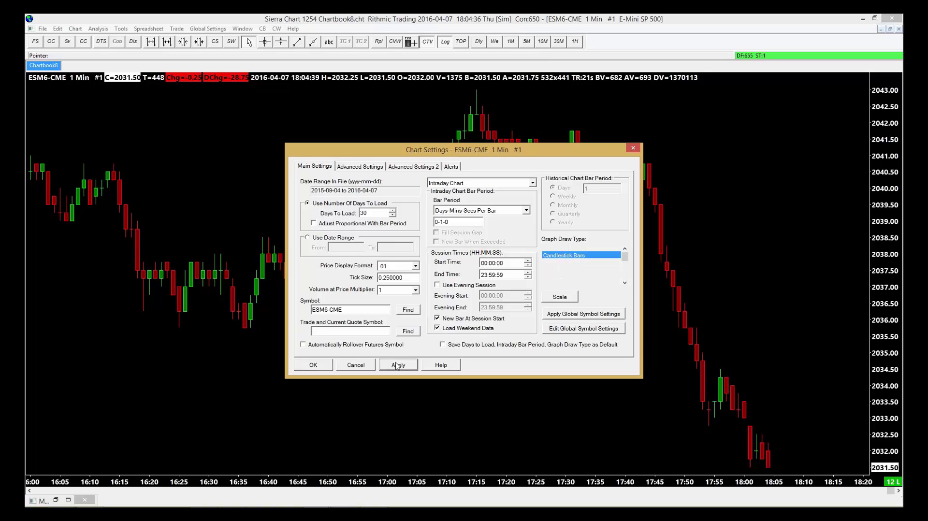
{"action": "left_click", "coordinate": [319, 366]}
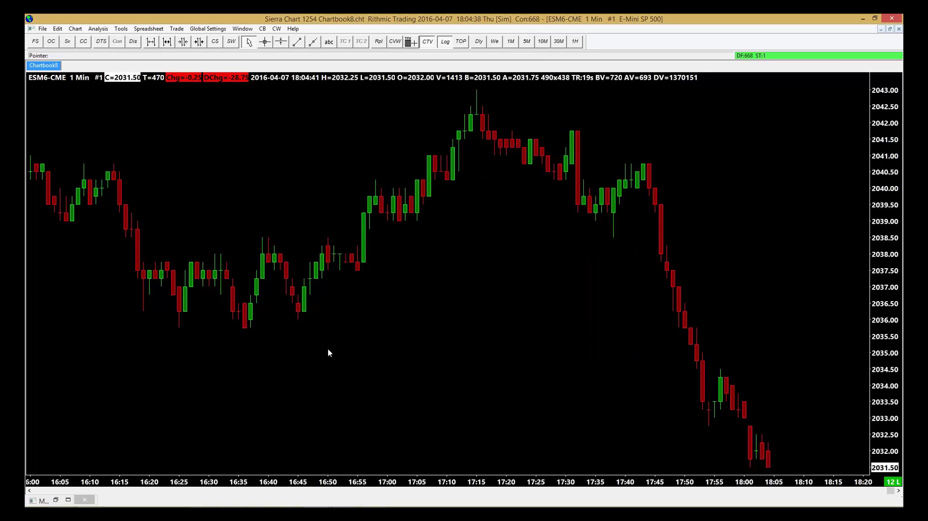
Add the MACD and MACD Crossover System studies to the ESM6-CME chart in Chart Studies
{"action": "right_click", "coordinate": [447, 260]}
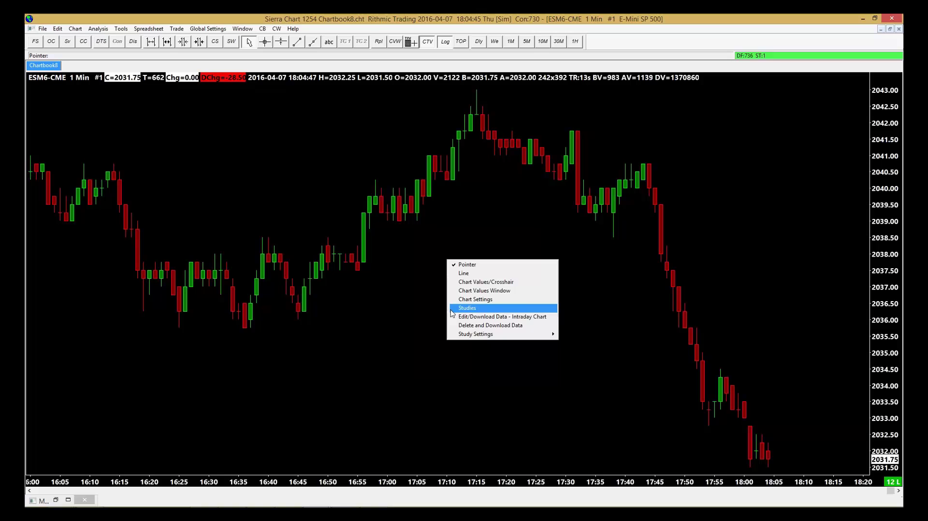
{"action": "left_click", "coordinate": [467, 308]}
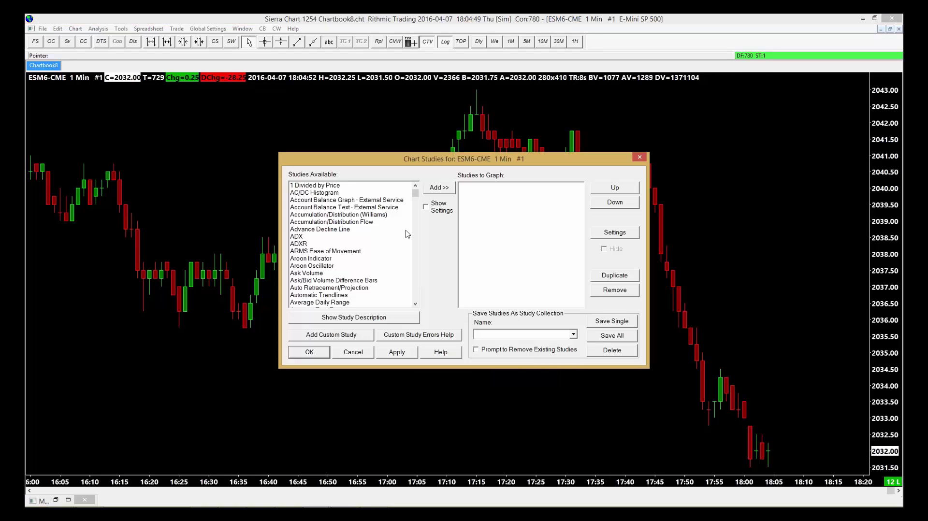
{"action": "left_click_drag", "start_coordinate": [418, 195], "coordinate": [426, 234]}
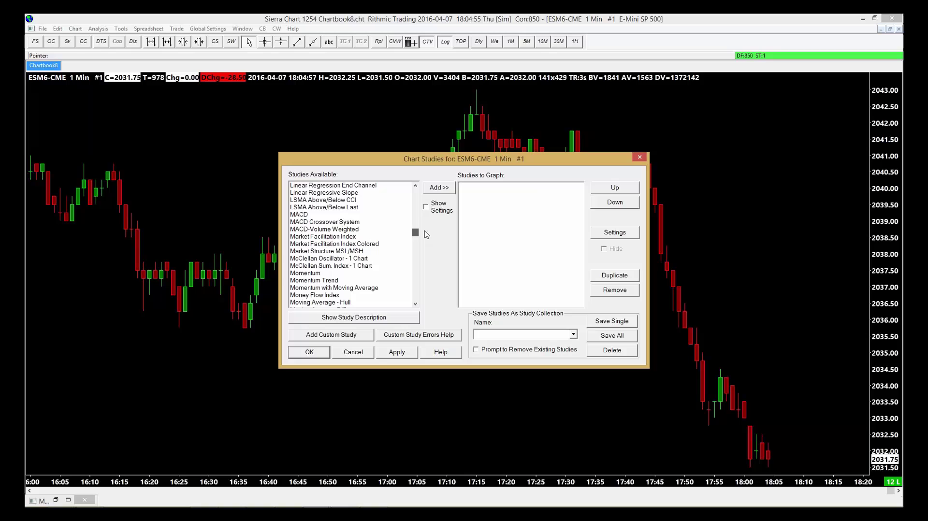
{"action": "left_click", "coordinate": [309, 214]}
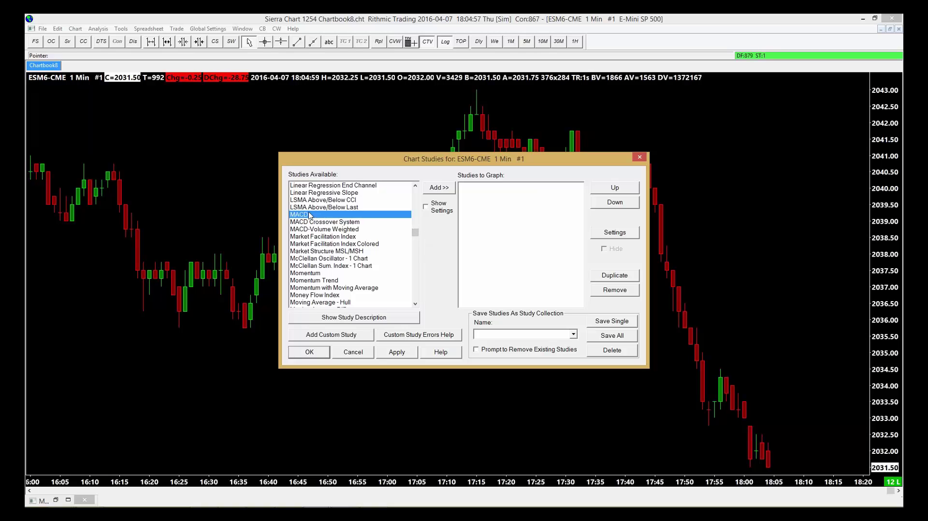
{"action": "left_click", "coordinate": [436, 190]}
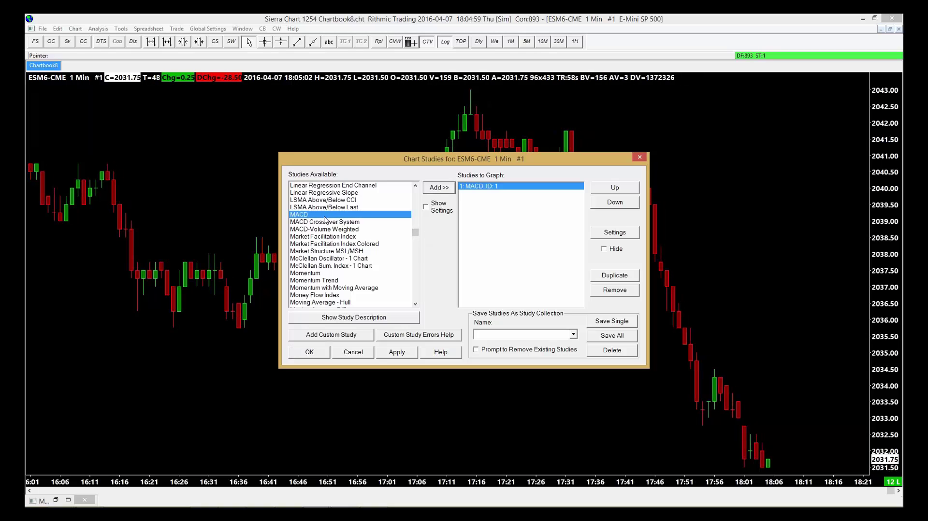
{"action": "left_click", "coordinate": [434, 189]}
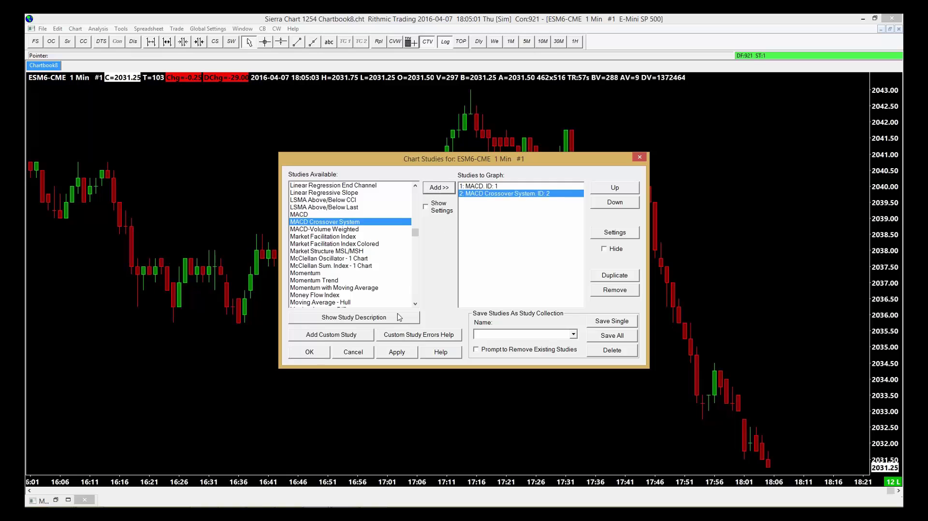
{"action": "left_click", "coordinate": [392, 353]}
{"action": "left_click", "coordinate": [315, 353]}
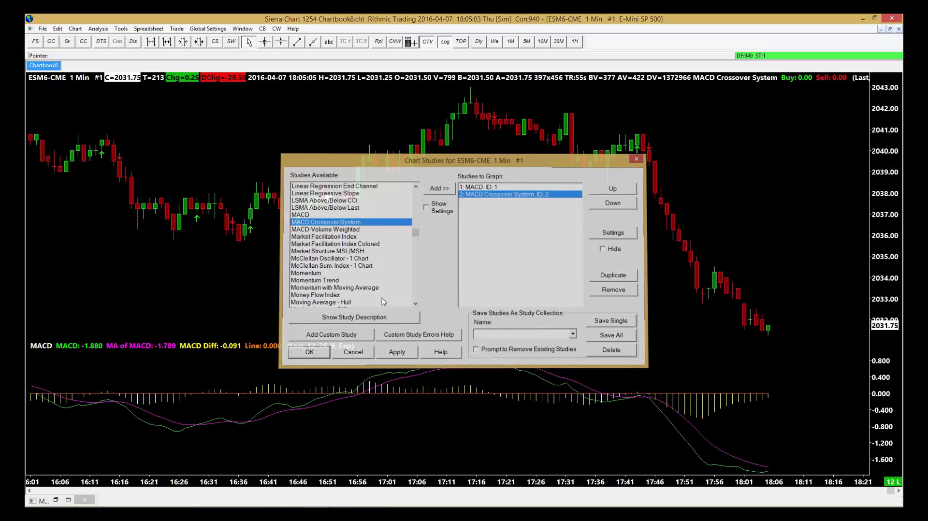
Restore the ES chart from maximized, move it right, and narrow it from the left edge
{"action": "left_click", "coordinate": [889, 29]}
{"action": "left_click_drag", "start_coordinate": [491, 83], "coordinate": [637, 86]}
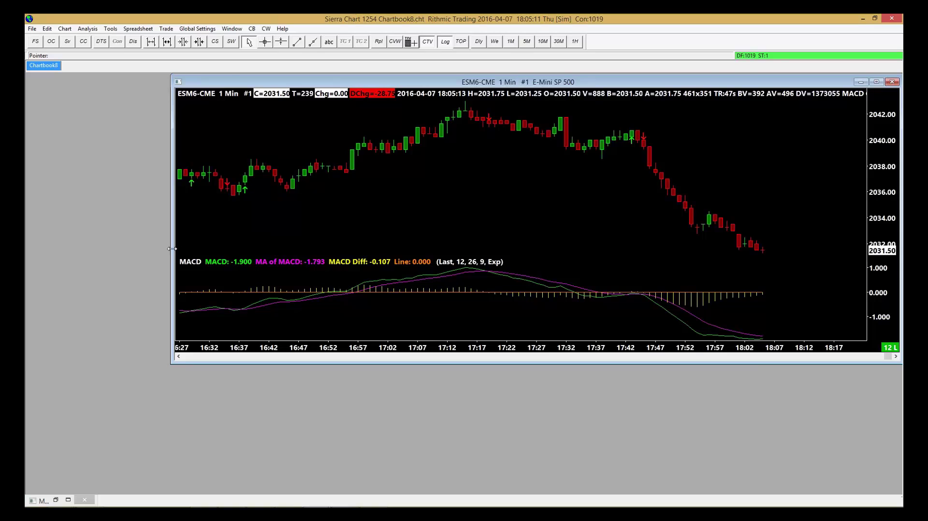
{"action": "left_click_drag", "start_coordinate": [172, 249], "coordinate": [455, 202]}
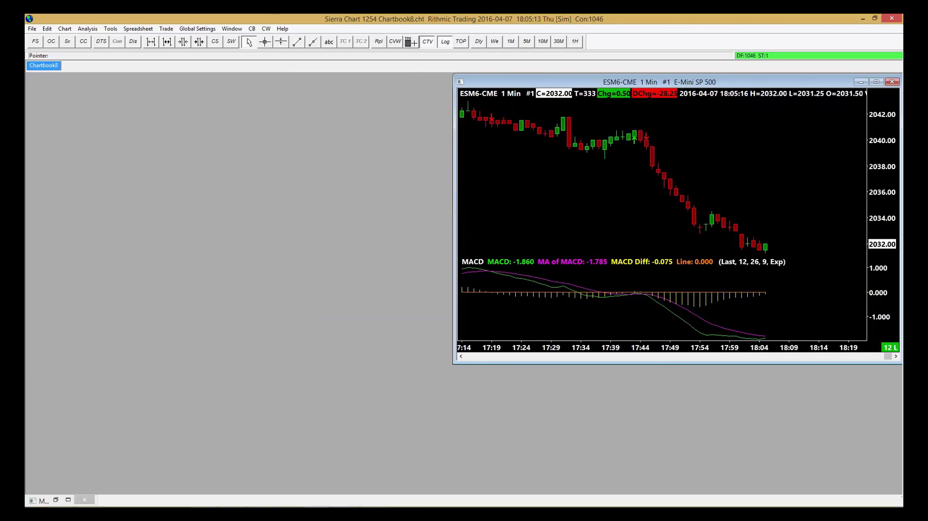
Open a trading DOM for ESM6-CME, placed on the far left and lengthened downward
{"action": "left_click", "coordinate": [31, 29]}
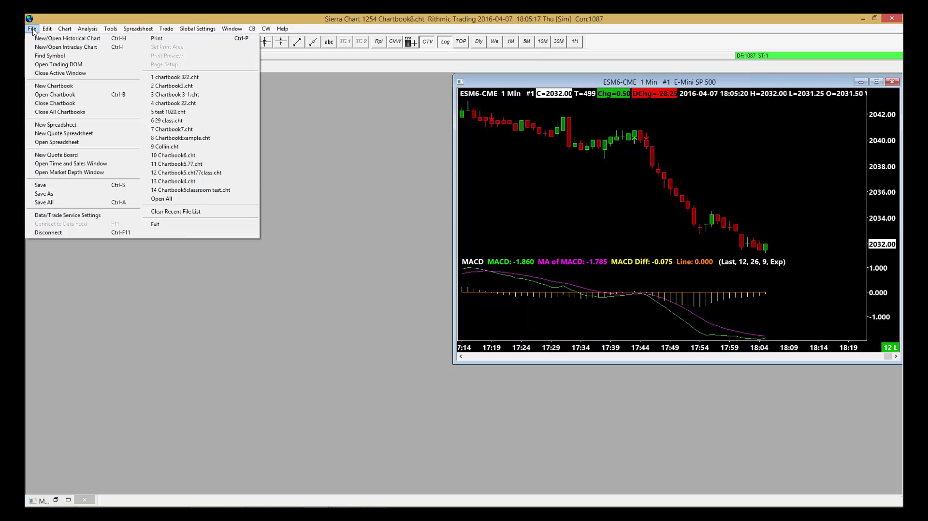
{"action": "left_click", "coordinate": [50, 65]}
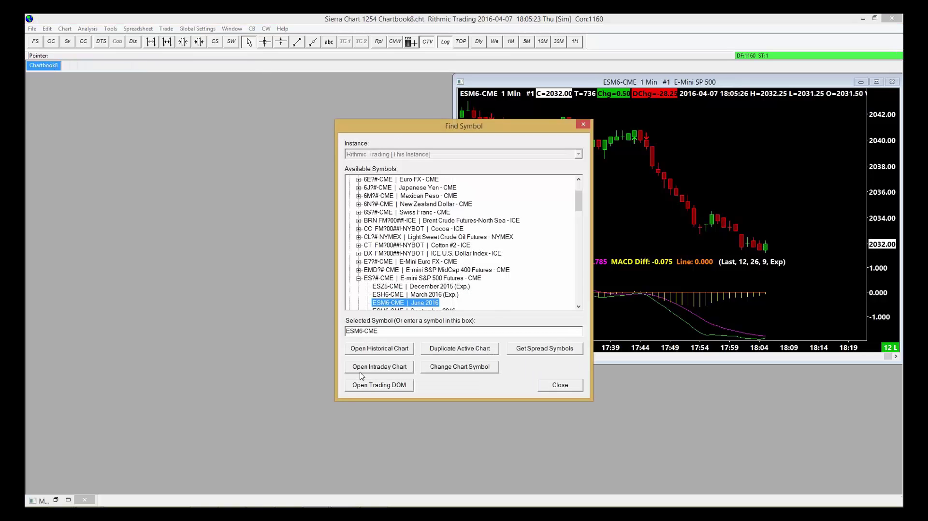
{"action": "left_click", "coordinate": [387, 385]}
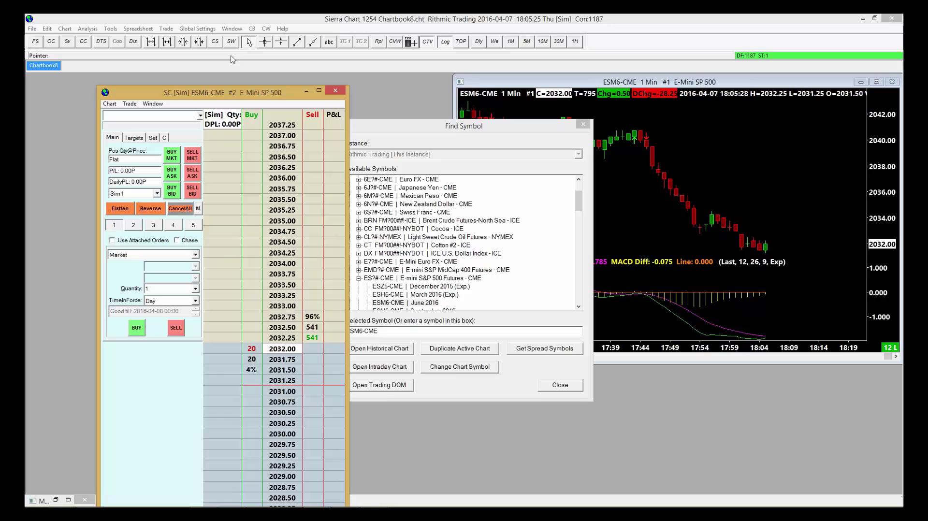
{"action": "left_click_drag", "start_coordinate": [231, 96], "coordinate": [159, 83]}
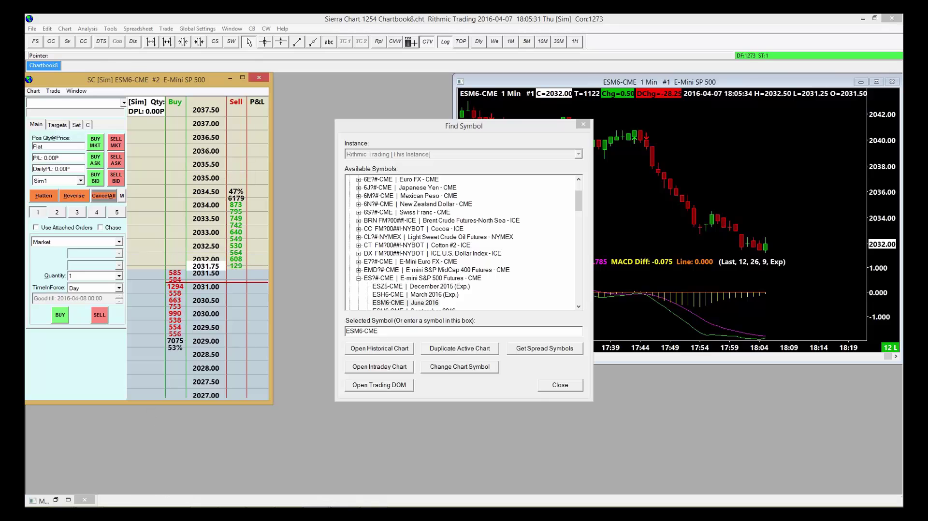
{"action": "left_click_drag", "start_coordinate": [149, 405], "coordinate": [157, 493]}
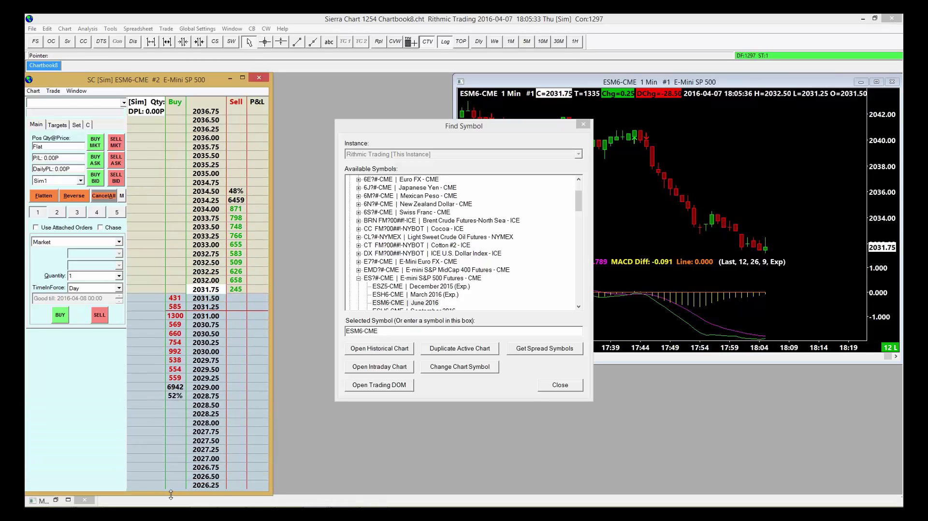
{"action": "left_click", "coordinate": [584, 124]}
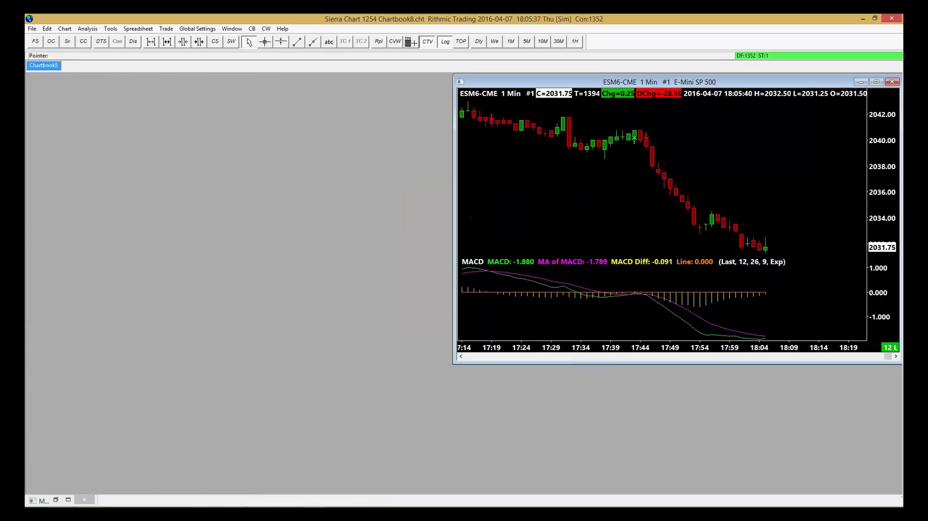
Bring the DOM window to the front and set it to Always on Top
{"action": "mouse_move", "coordinate": [160, 503]}
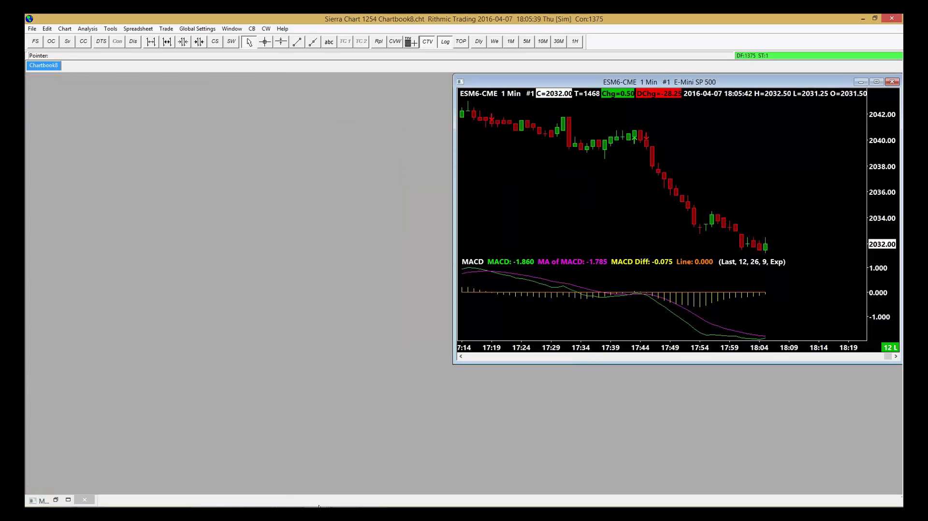
{"action": "left_click", "coordinate": [315, 498]}
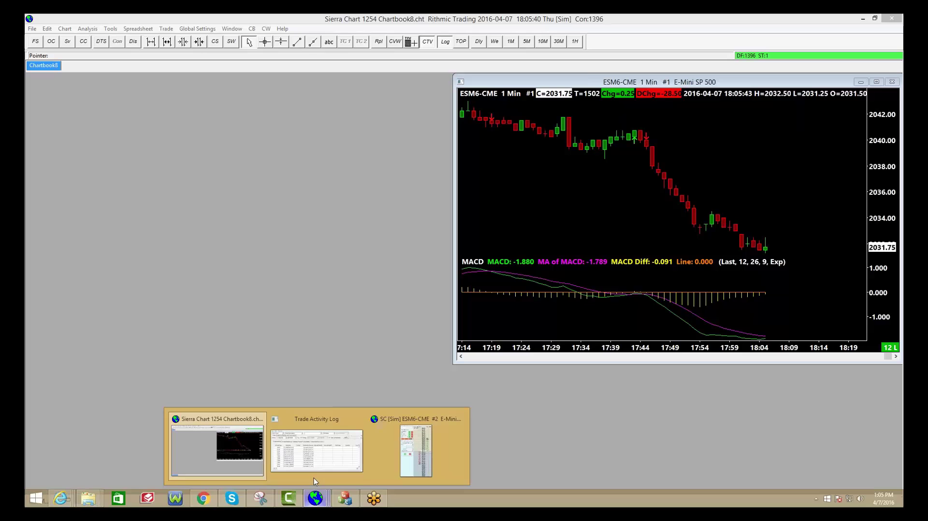
{"action": "left_click", "coordinate": [415, 449]}
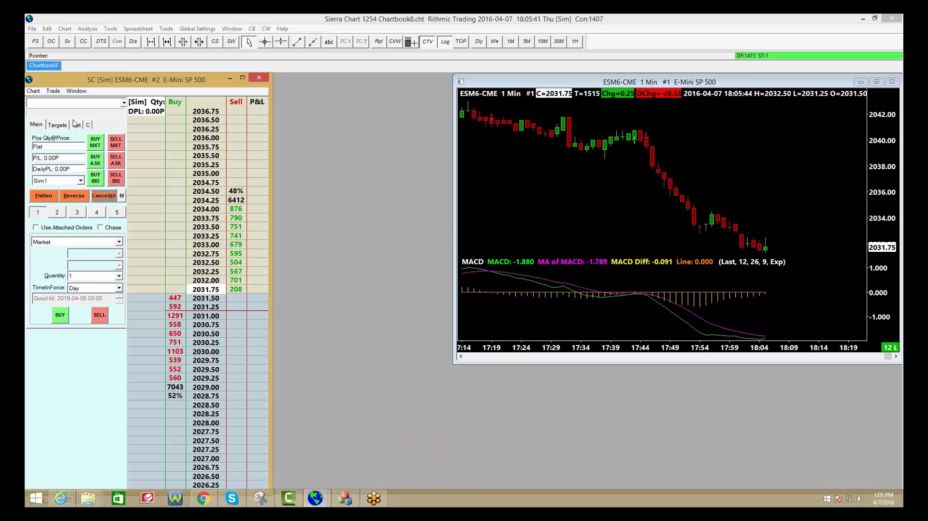
{"action": "left_click", "coordinate": [76, 91]}
{"action": "left_click", "coordinate": [89, 102]}
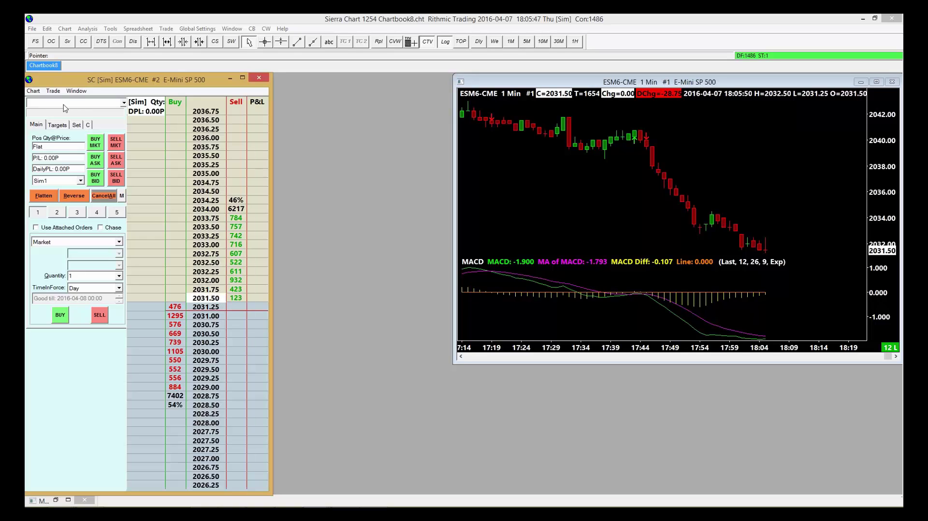
Open an intraday chart from the CLK6-NYMEX.scid data file
{"action": "left_click", "coordinate": [32, 29]}
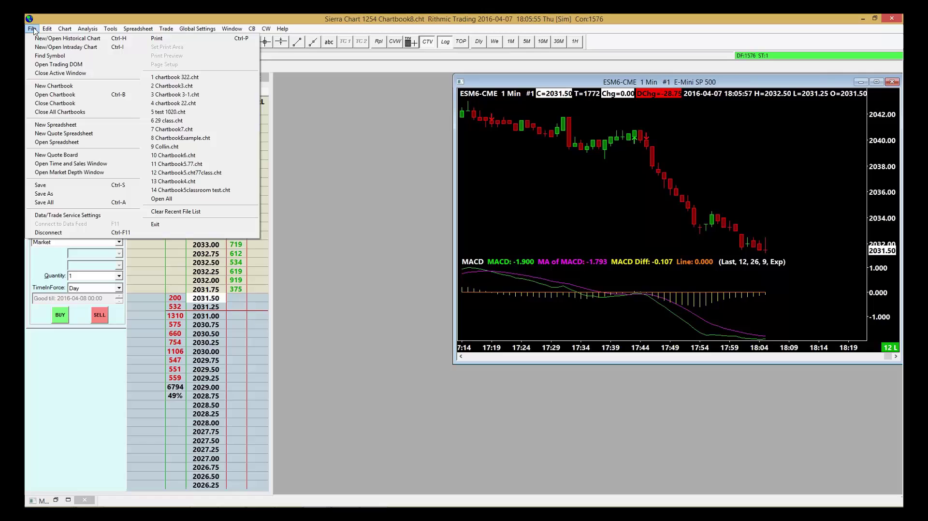
{"action": "mouse_move", "coordinate": [65, 30]}
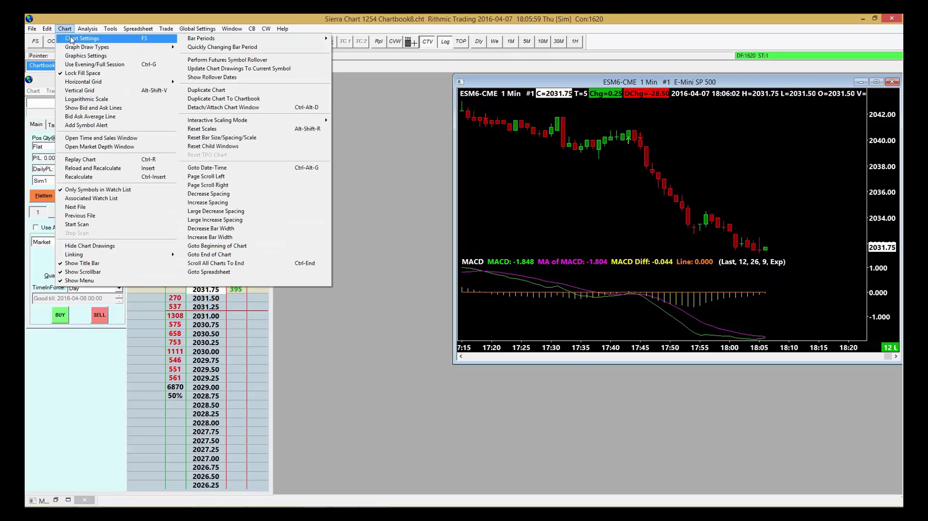
{"action": "mouse_move", "coordinate": [33, 29]}
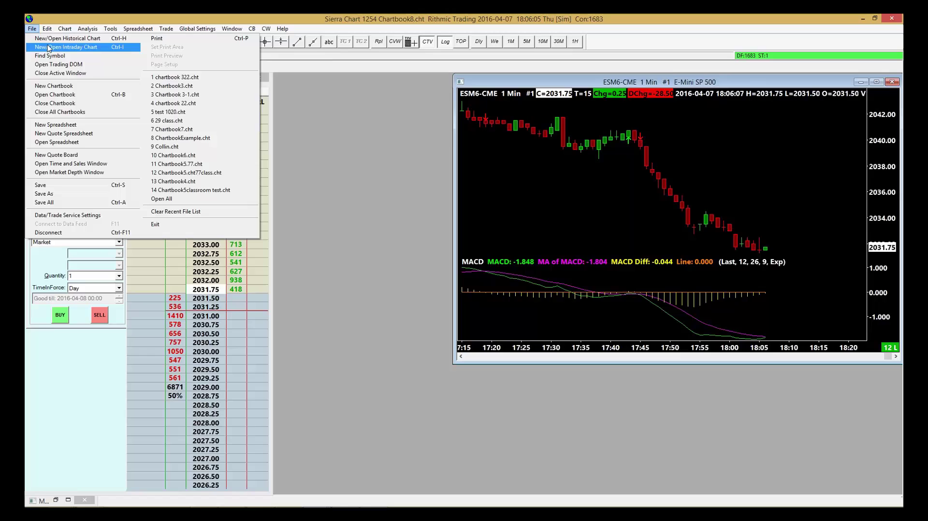
{"action": "left_click", "coordinate": [49, 48]}
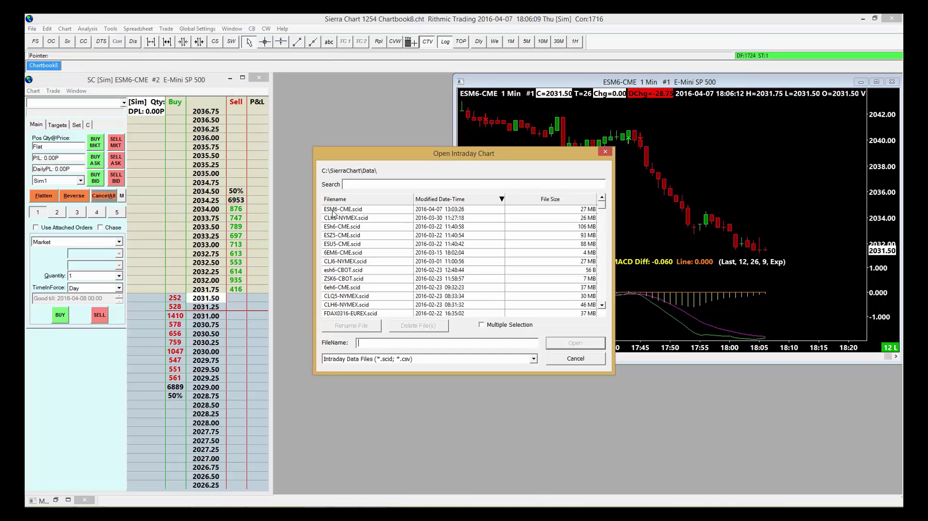
{"action": "left_click", "coordinate": [332, 219]}
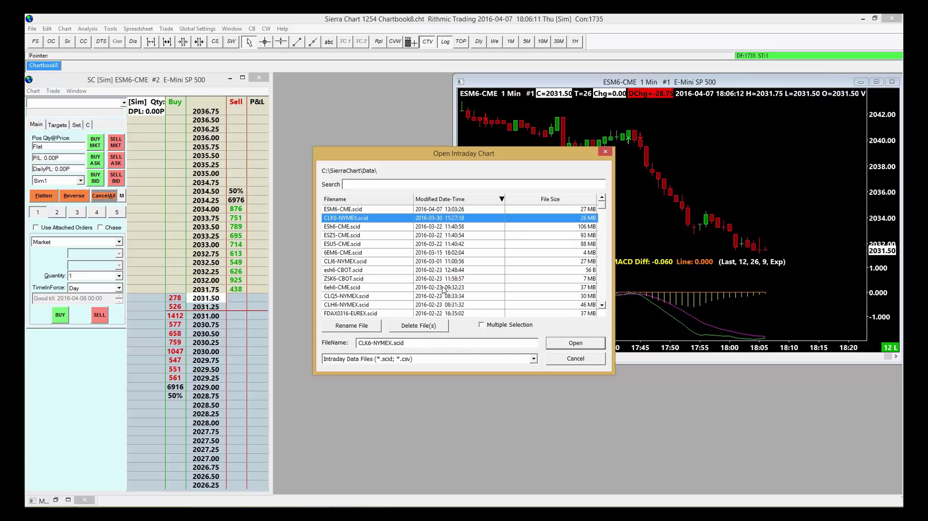
{"action": "left_click", "coordinate": [575, 343]}
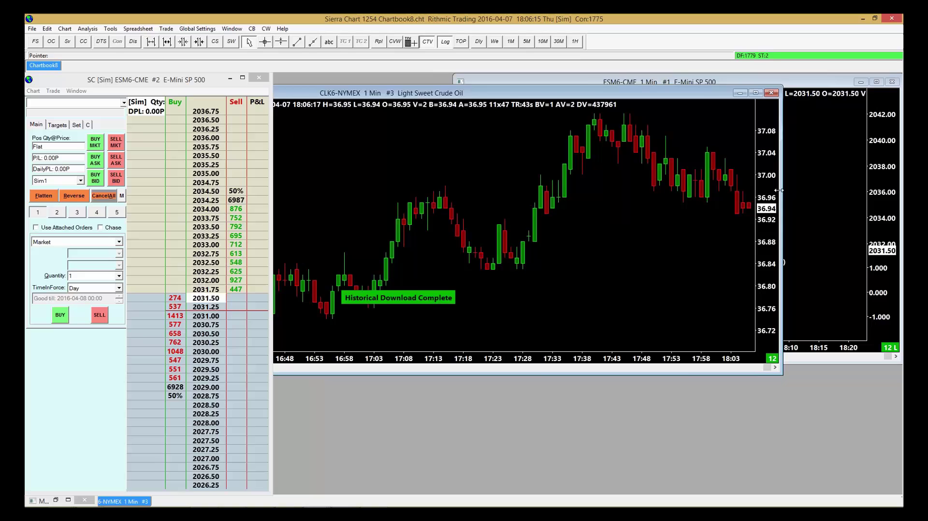
Resize and place the CLK6 and ESM6 chart windows side by side, both stretched to the bottom
{"action": "left_click_drag", "start_coordinate": [779, 194], "coordinate": [482, 191]}
{"action": "left_click_drag", "start_coordinate": [454, 80], "coordinate": [522, 80]}
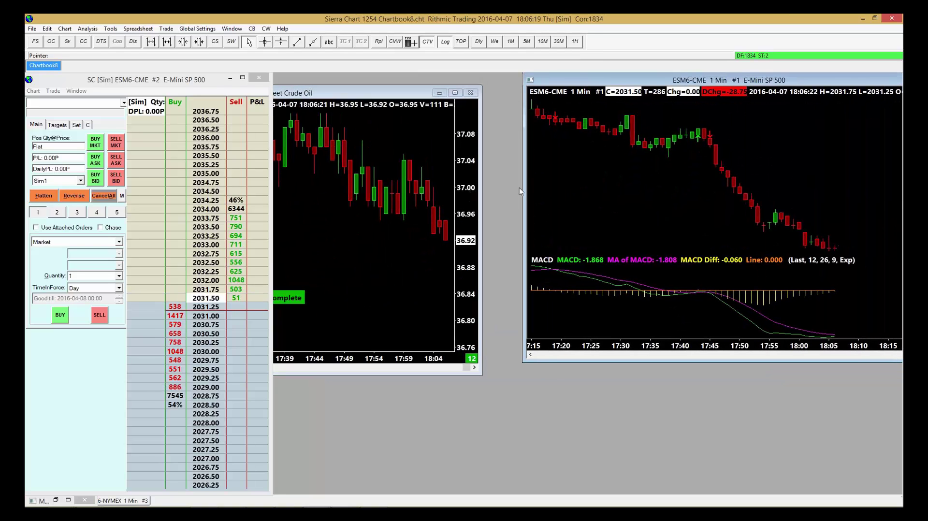
{"action": "left_click_drag", "start_coordinate": [523, 188], "coordinate": [672, 189]}
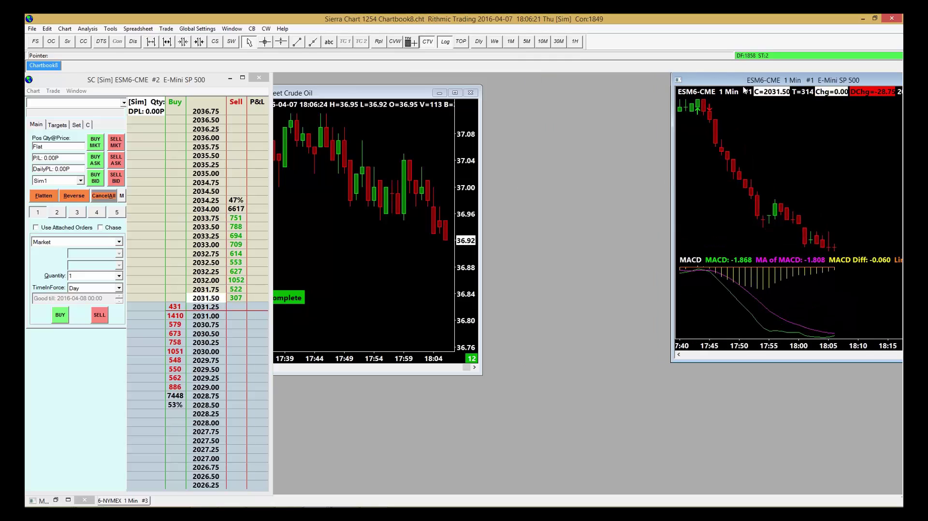
{"action": "left_click_drag", "start_coordinate": [744, 90], "coordinate": [681, 83]}
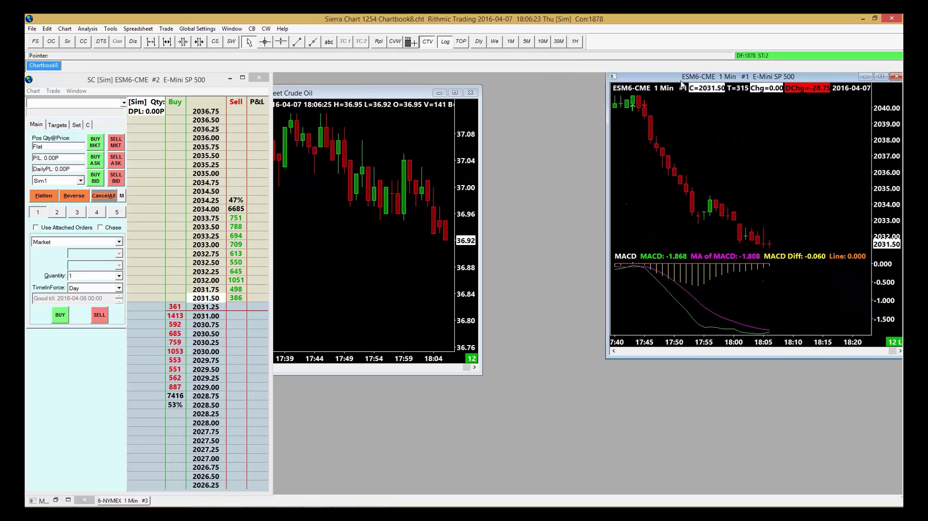
{"action": "left_click_drag", "start_coordinate": [371, 93], "coordinate": [486, 83]}
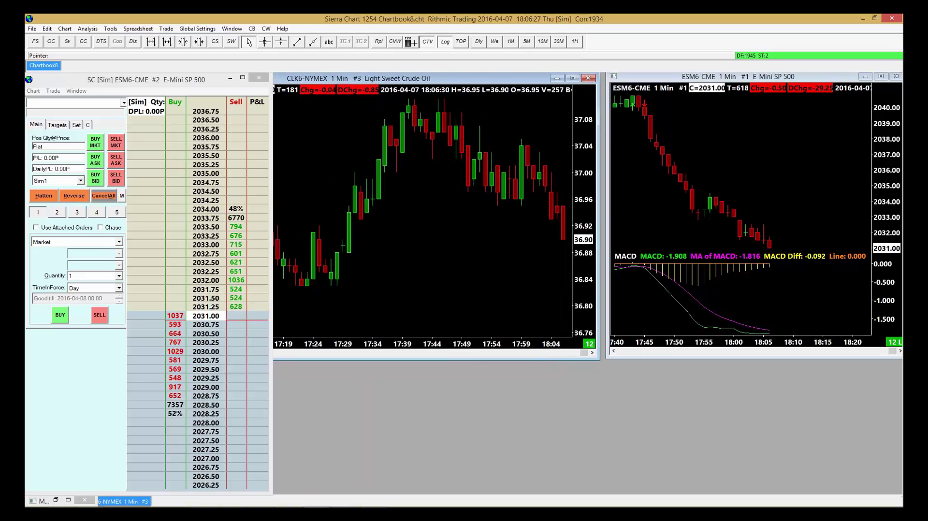
{"action": "left_click_drag", "start_coordinate": [608, 155], "coordinate": [586, 155]}
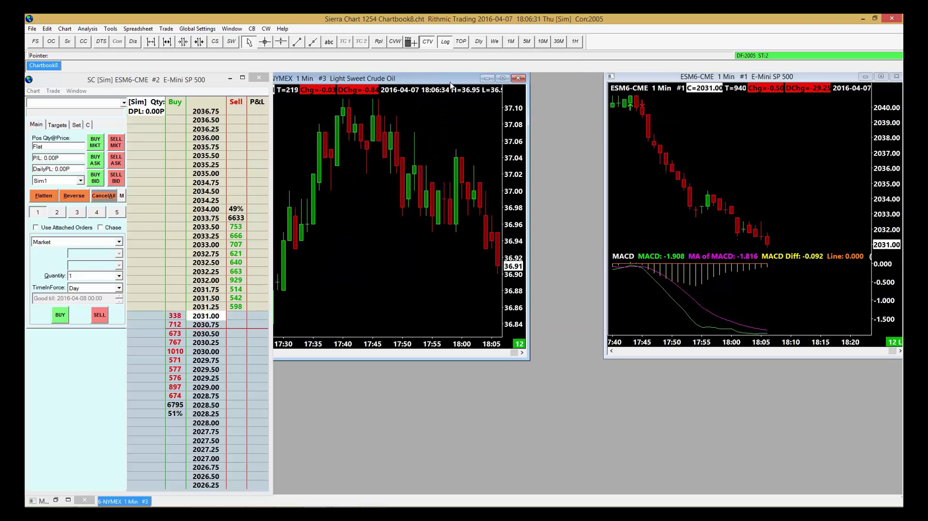
{"action": "left_click_drag", "start_coordinate": [508, 84], "coordinate": [529, 86]}
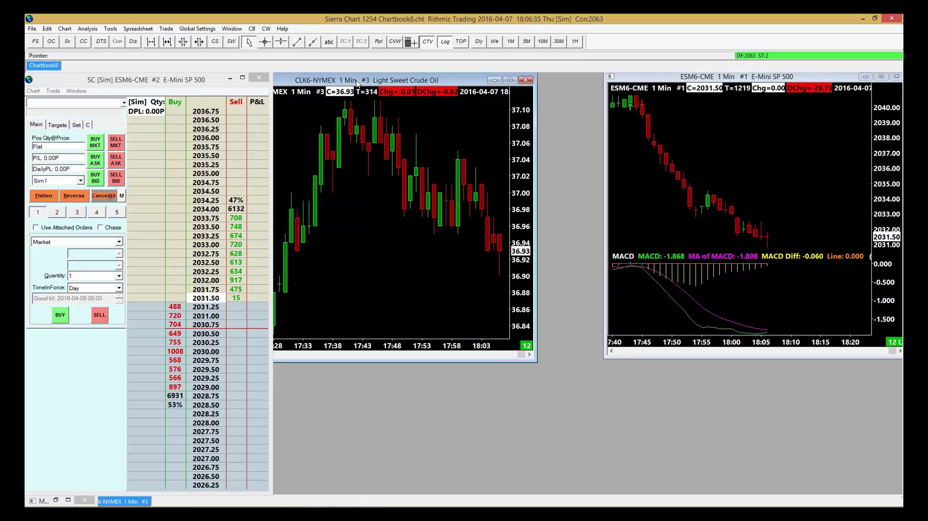
{"action": "mouse_move", "coordinate": [395, 82]}
{"action": "left_mouse_down"}
{"action": "mouse_move", "coordinate": [439, 83]}
{"action": "mouse_move", "coordinate": [398, 84]}
{"action": "left_mouse_up"}
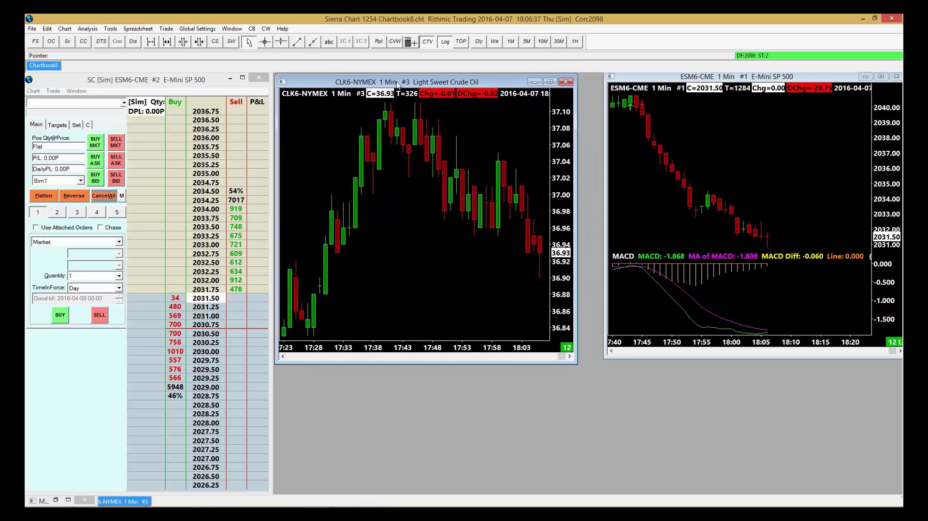
{"action": "left_click_drag", "start_coordinate": [577, 196], "coordinate": [595, 198]}
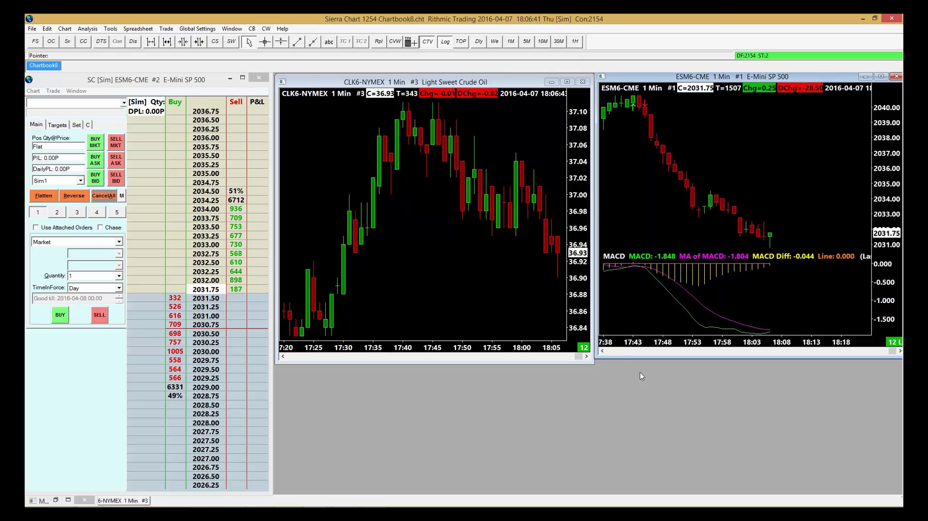
{"action": "left_click_drag", "start_coordinate": [640, 358], "coordinate": [638, 493]}
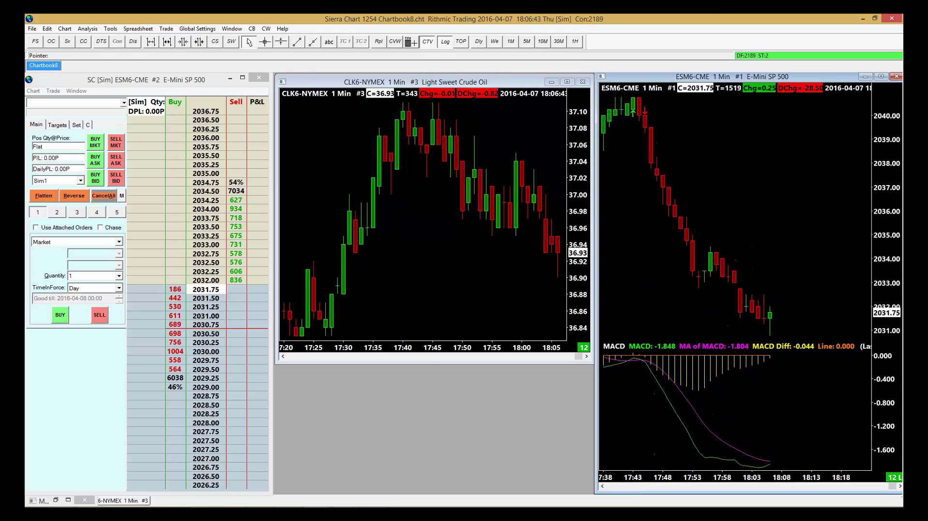
{"action": "left_click_drag", "start_coordinate": [466, 363], "coordinate": [466, 493]}
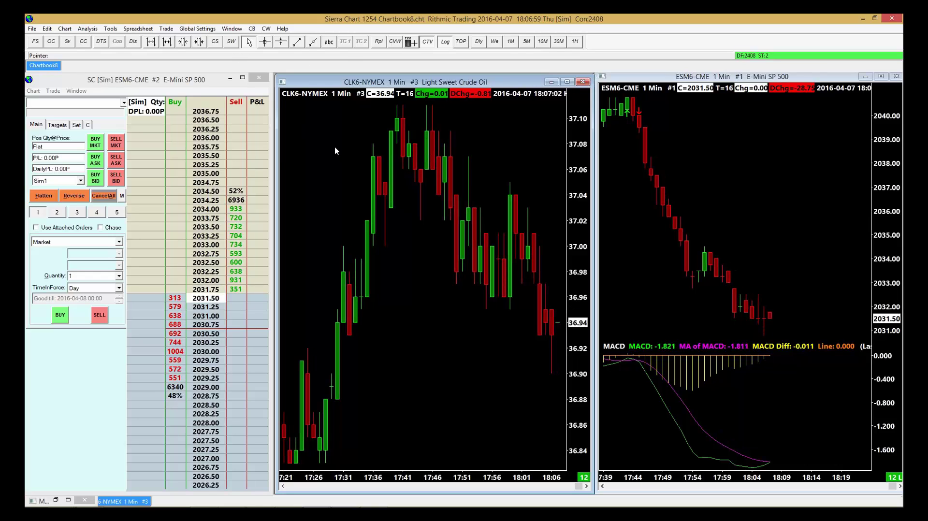
Attach a trade window to the CLK6-NYMEX chart, then make the ES chart active
{"action": "left_click", "coordinate": [169, 29]}
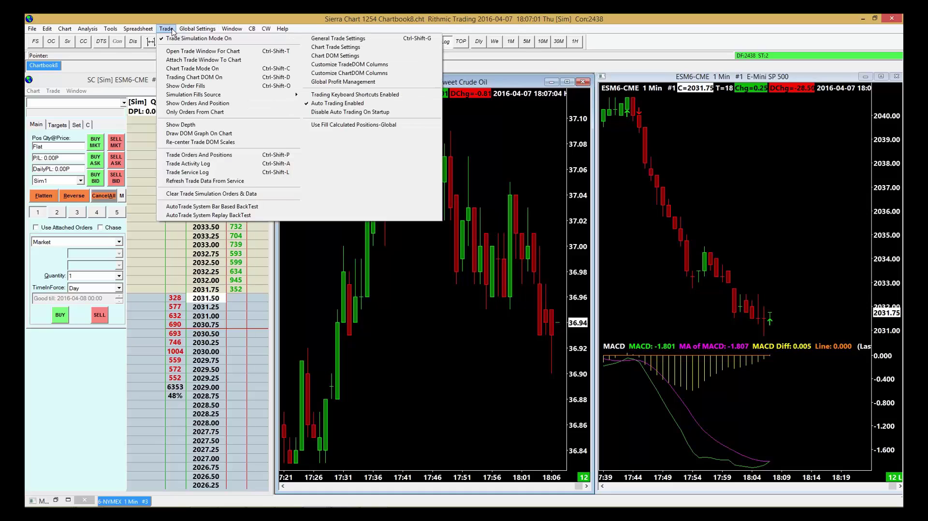
{"action": "left_click", "coordinate": [186, 61]}
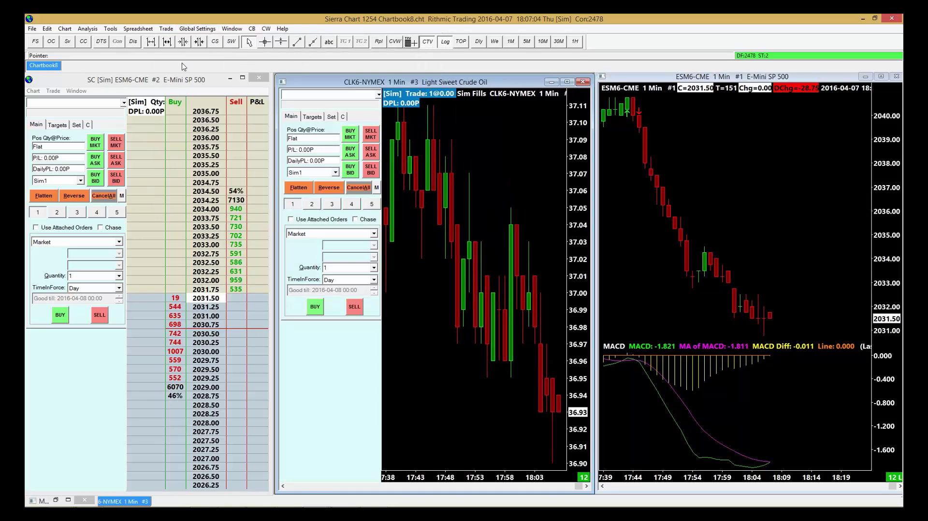
{"action": "left_click", "coordinate": [715, 231]}
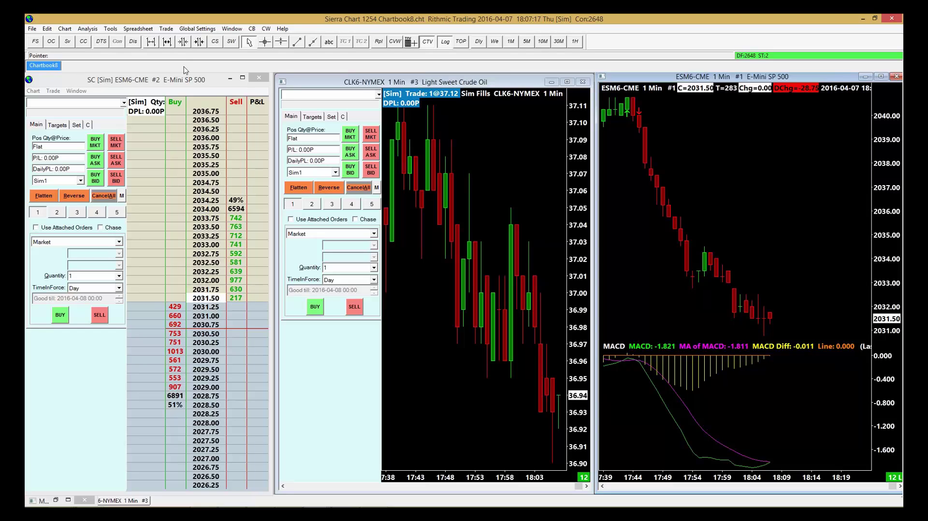
Attach a trade window to the ESM6-CME chart, then activate and scroll the crude oil chart
{"action": "left_click", "coordinate": [165, 29]}
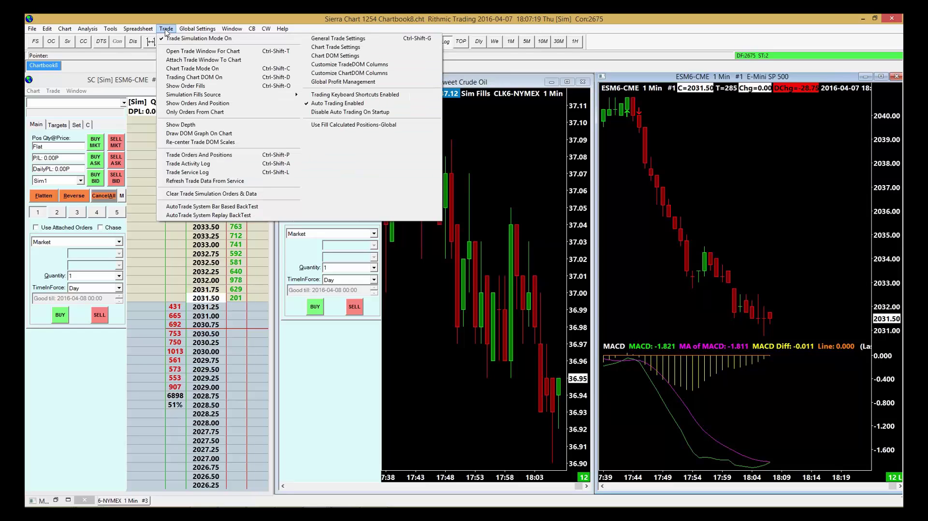
{"action": "left_click", "coordinate": [203, 60]}
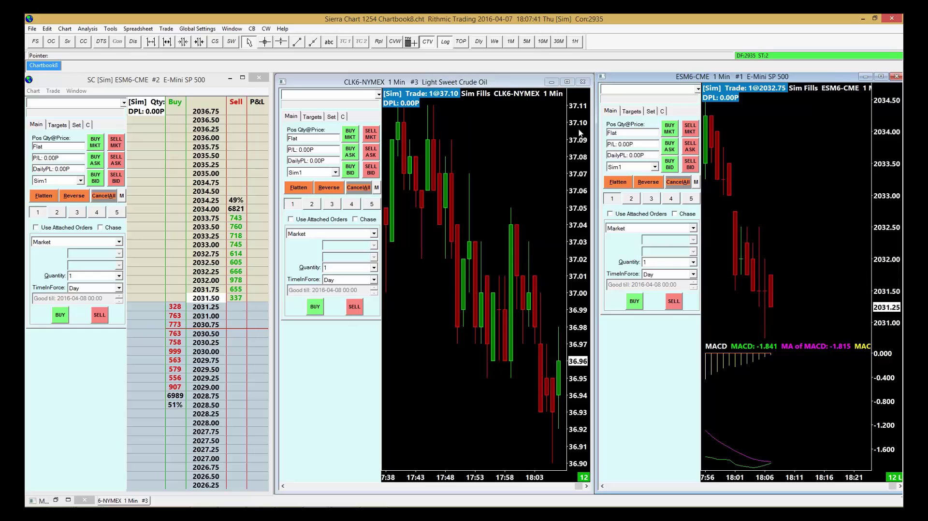
{"action": "left_click", "coordinate": [561, 197]}
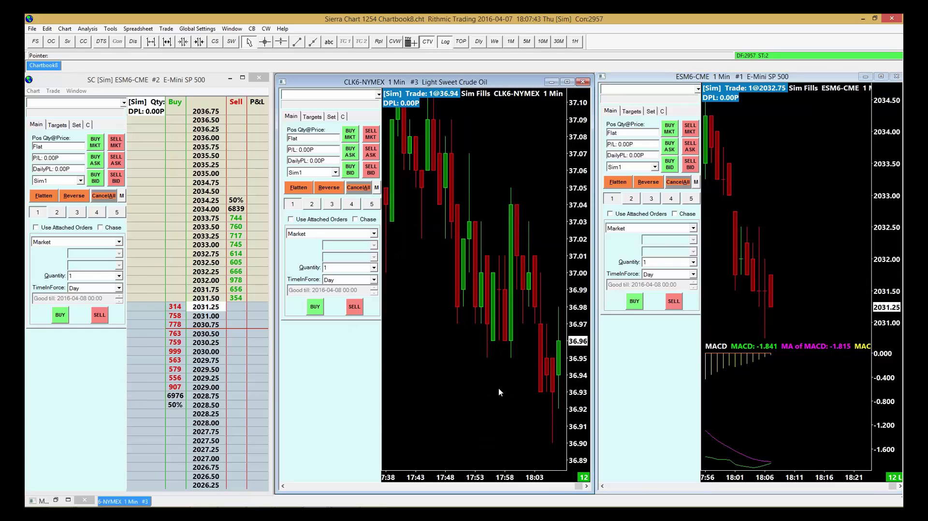
{"action": "scroll", "coordinate": [570, 481], "scroll_direction": "right", "scroll_amount": 4}
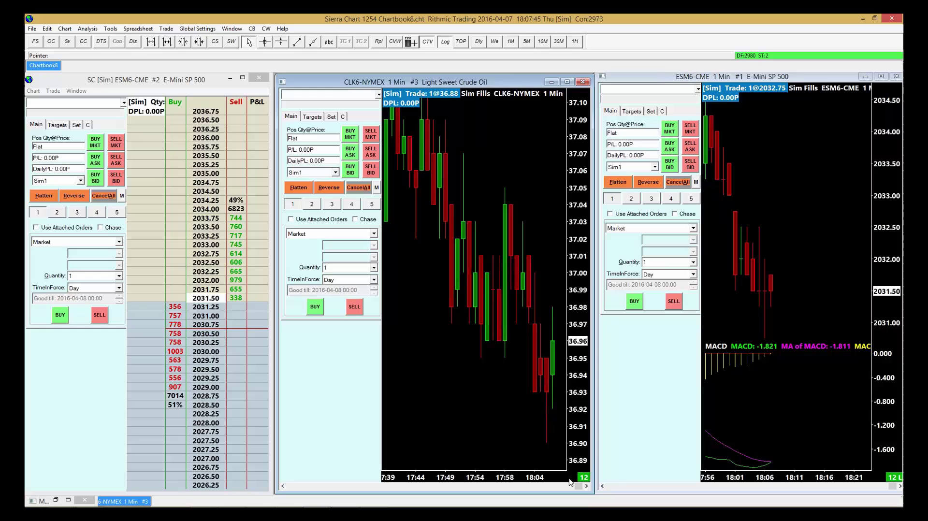
{"action": "scroll", "coordinate": [570, 482], "scroll_direction": "right", "scroll_amount": 2}
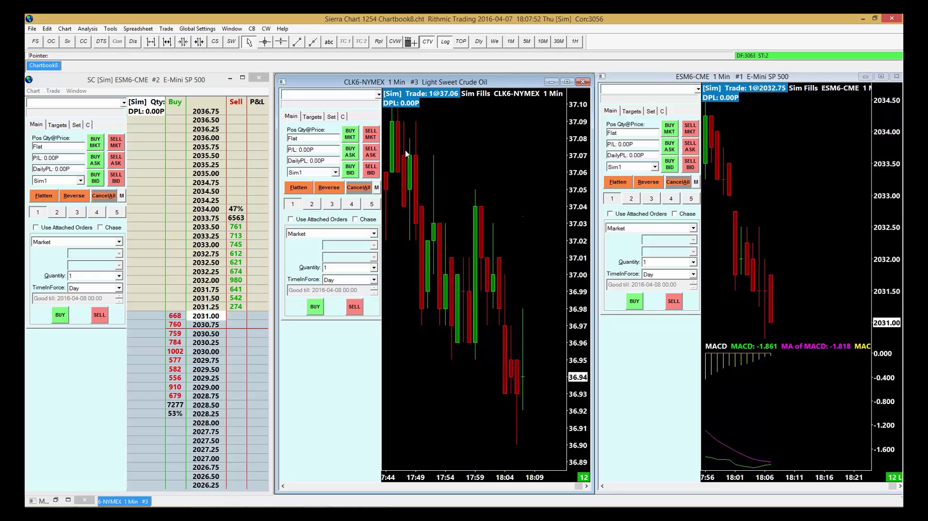
Detach the trade window from the CLK6 crude oil chart and close it
{"action": "right_click", "coordinate": [451, 142]}
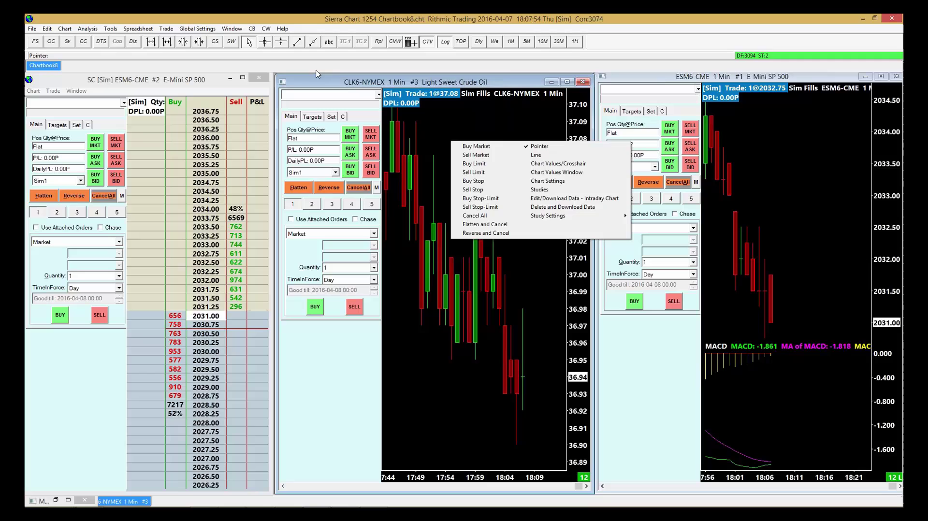
{"action": "left_click", "coordinate": [166, 29]}
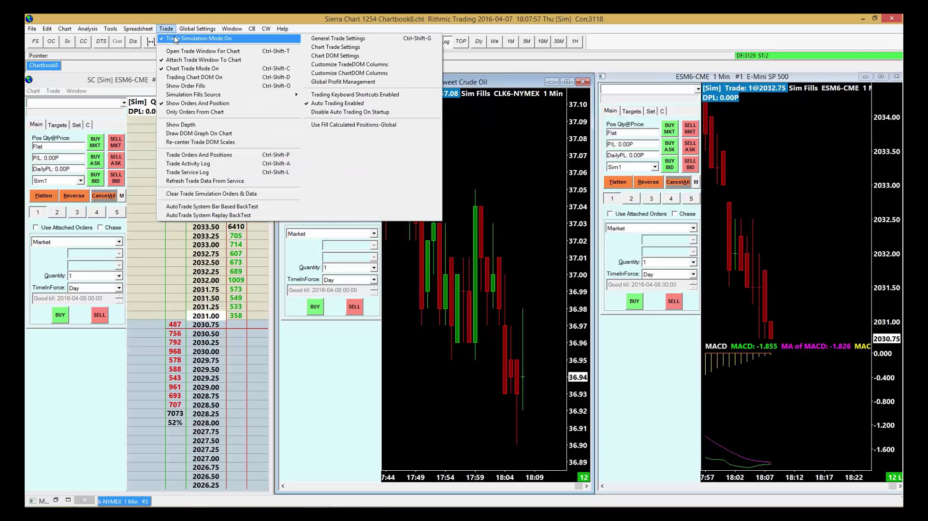
{"action": "left_click", "coordinate": [165, 68]}
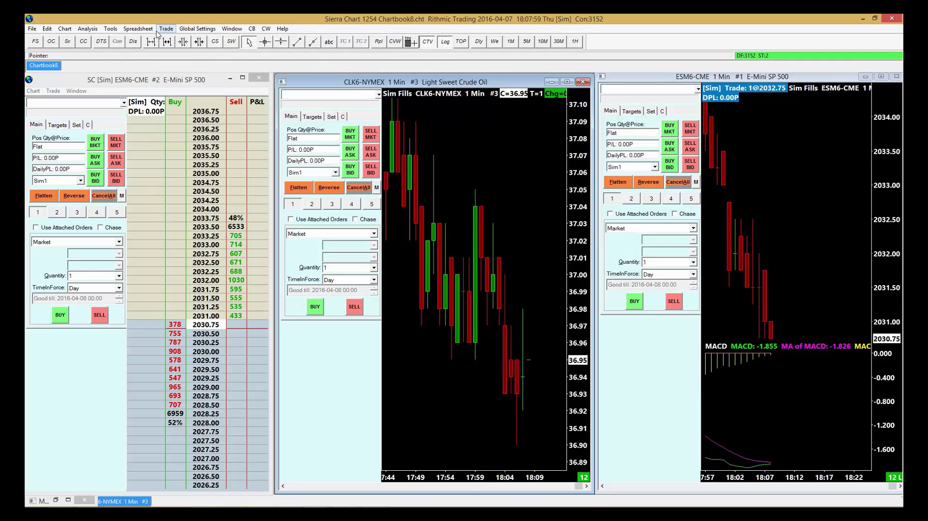
{"action": "left_click", "coordinate": [167, 29]}
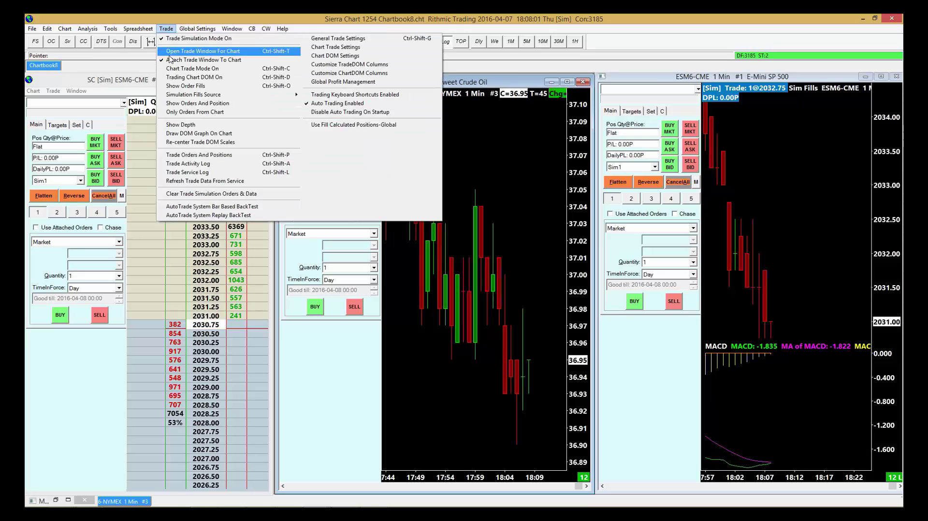
{"action": "left_click", "coordinate": [193, 59]}
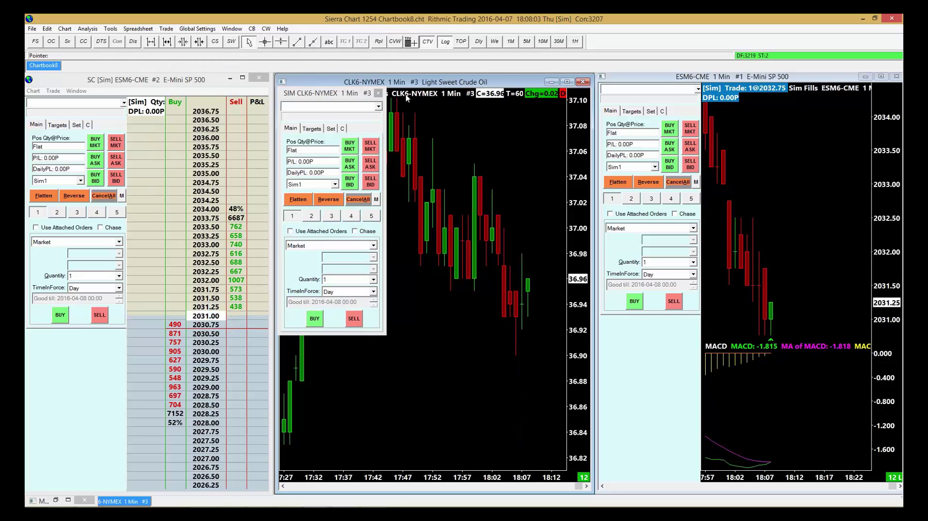
{"action": "left_click", "coordinate": [378, 93]}
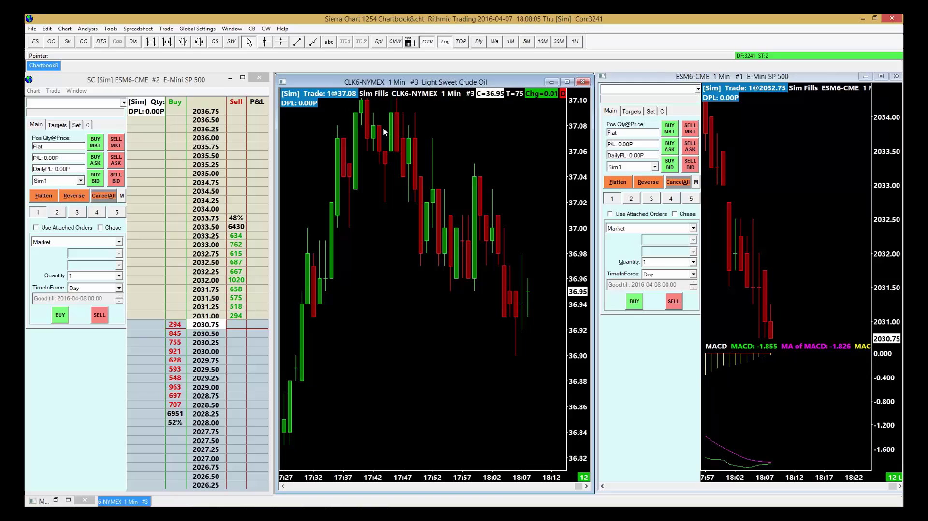
Add the Momentum, MACD and MACD Crossover System studies to the CLK6 chart and apply them
{"action": "right_click", "coordinate": [404, 200]}
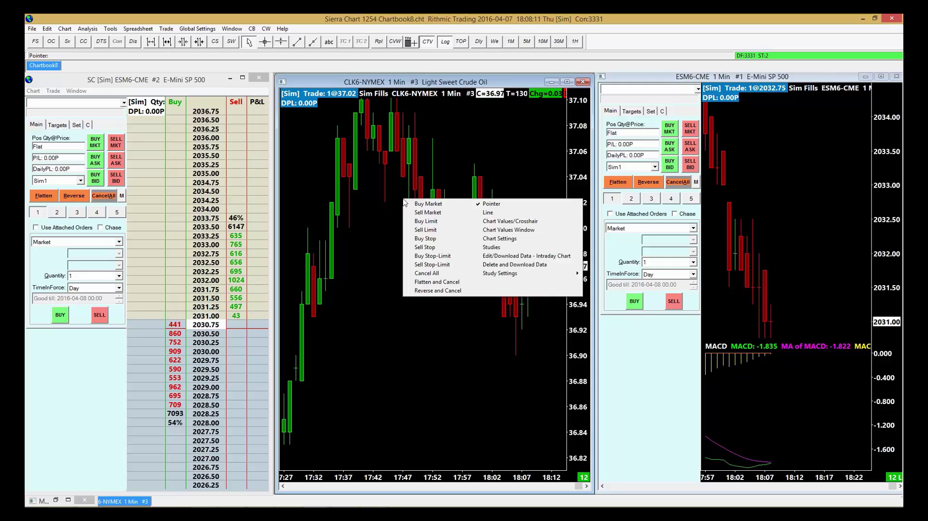
{"action": "left_click", "coordinate": [494, 248]}
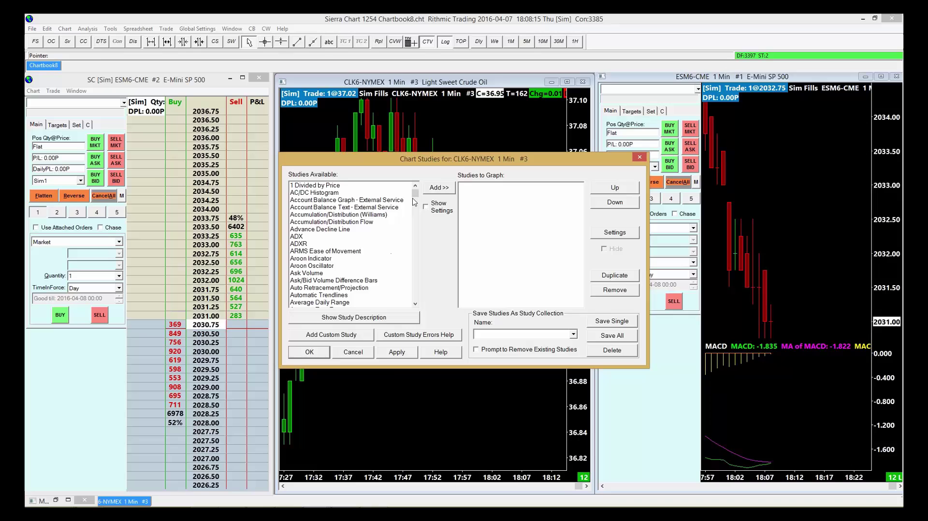
{"action": "left_click_drag", "start_coordinate": [415, 192], "coordinate": [420, 236]}
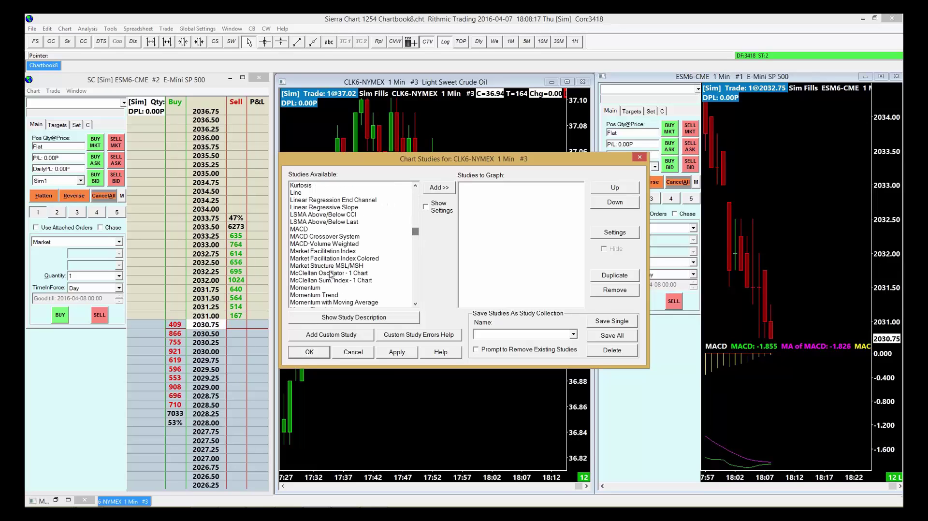
{"action": "left_click", "coordinate": [309, 288]}
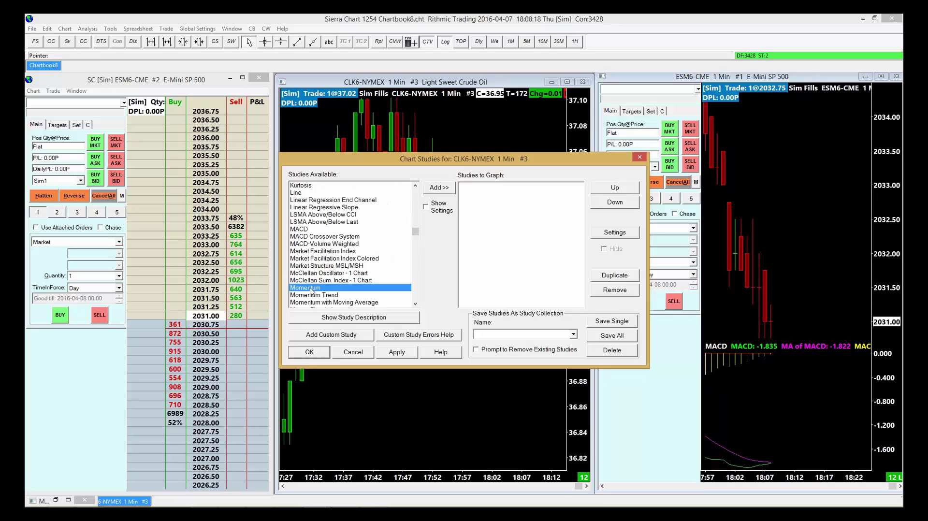
{"action": "left_click", "coordinate": [437, 189]}
{"action": "left_click", "coordinate": [300, 229]}
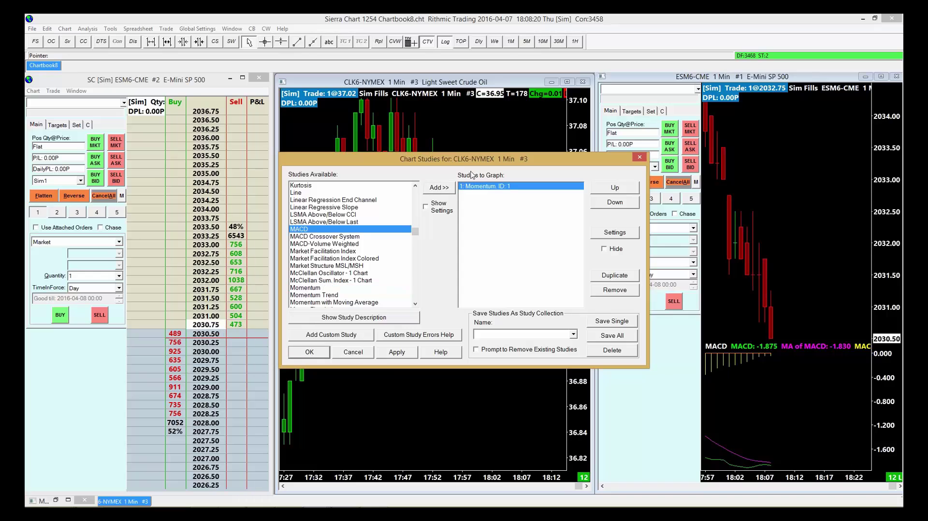
{"action": "left_click", "coordinate": [441, 188]}
{"action": "left_click", "coordinate": [342, 236]}
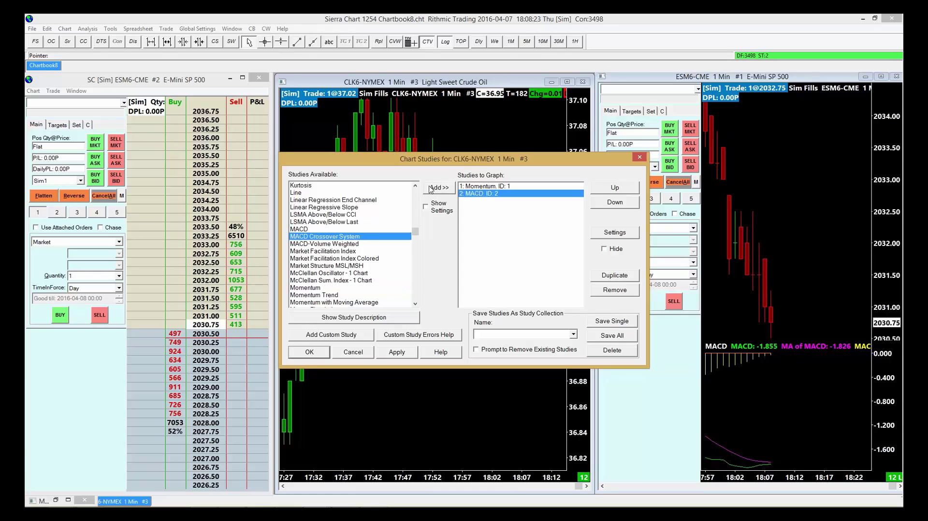
{"action": "left_click", "coordinate": [432, 189]}
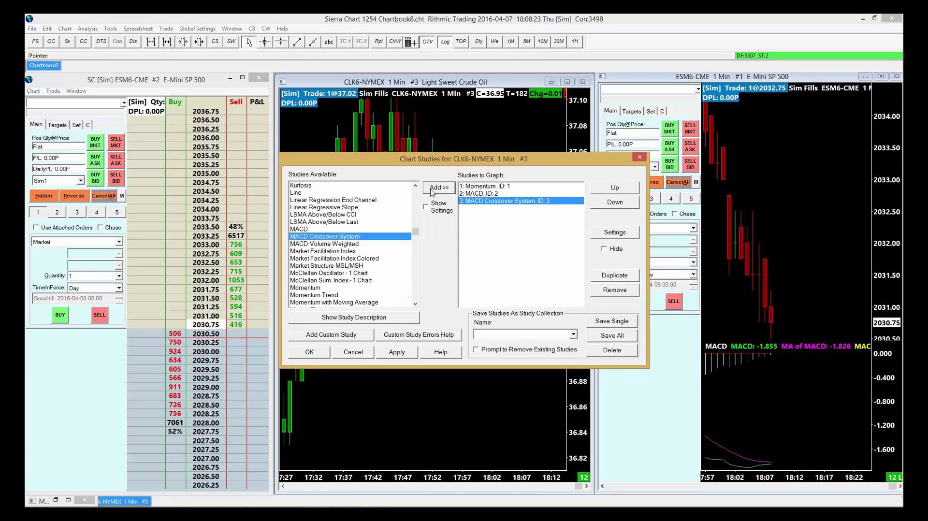
{"action": "left_click", "coordinate": [397, 352]}
{"action": "left_click", "coordinate": [310, 352]}
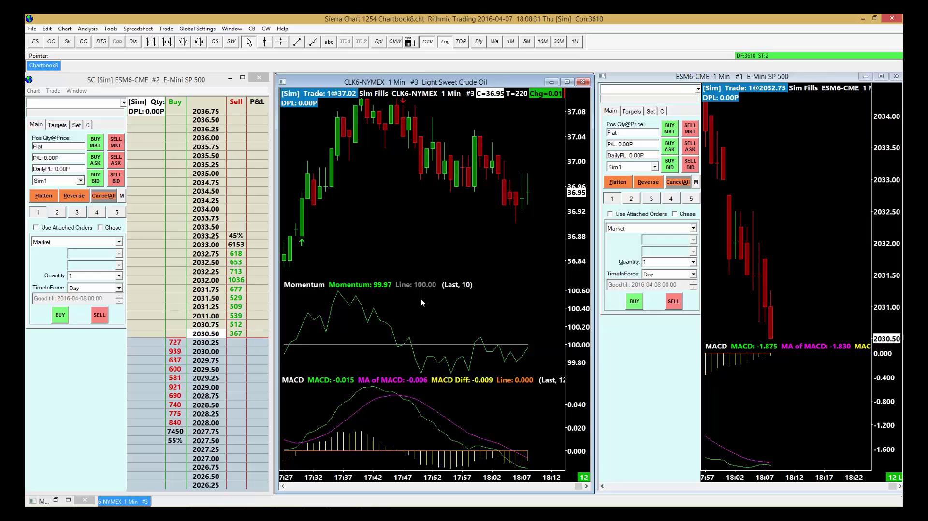
Remove the Momentum, MACD and MACD Crossover System studies from the crude oil chart
{"action": "right_click", "coordinate": [400, 215]}
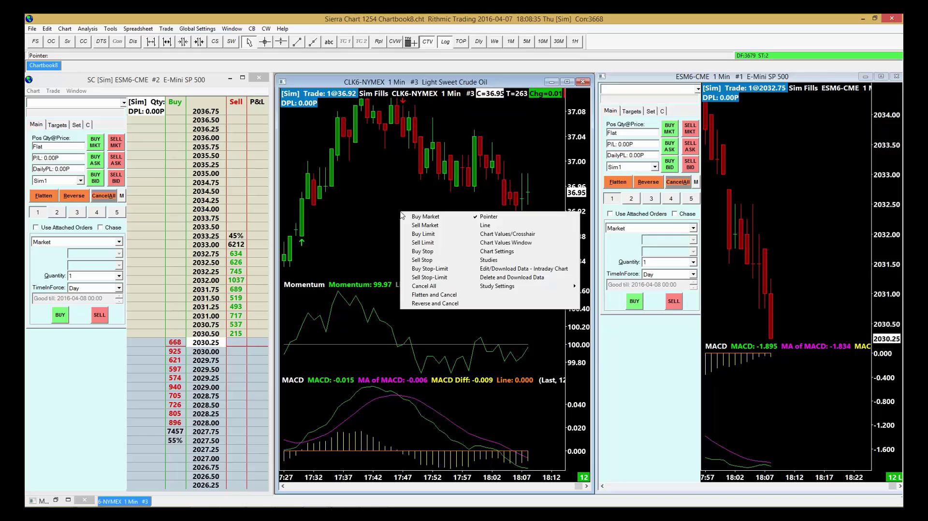
{"action": "left_click", "coordinate": [489, 260]}
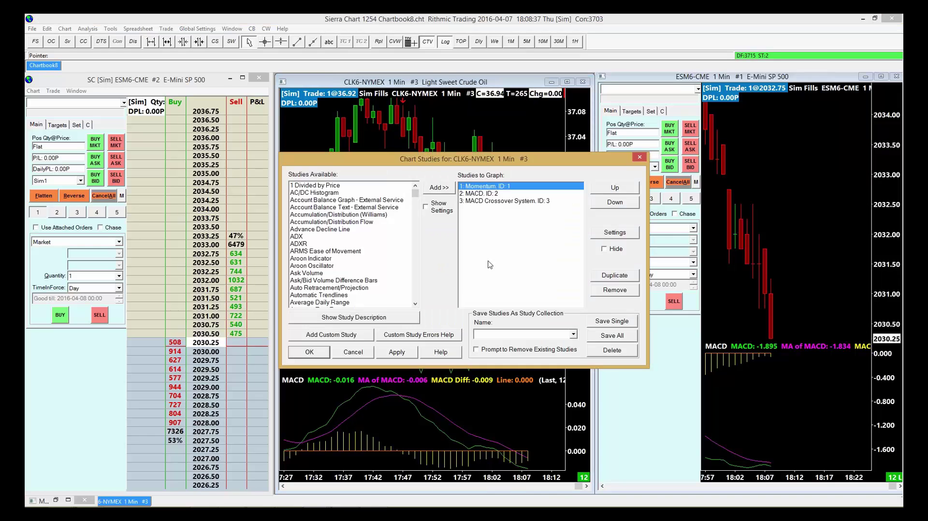
{"action": "left_click", "coordinate": [612, 290]}
{"action": "left_click", "coordinate": [612, 290]}
{"action": "left_click", "coordinate": [611, 292]}
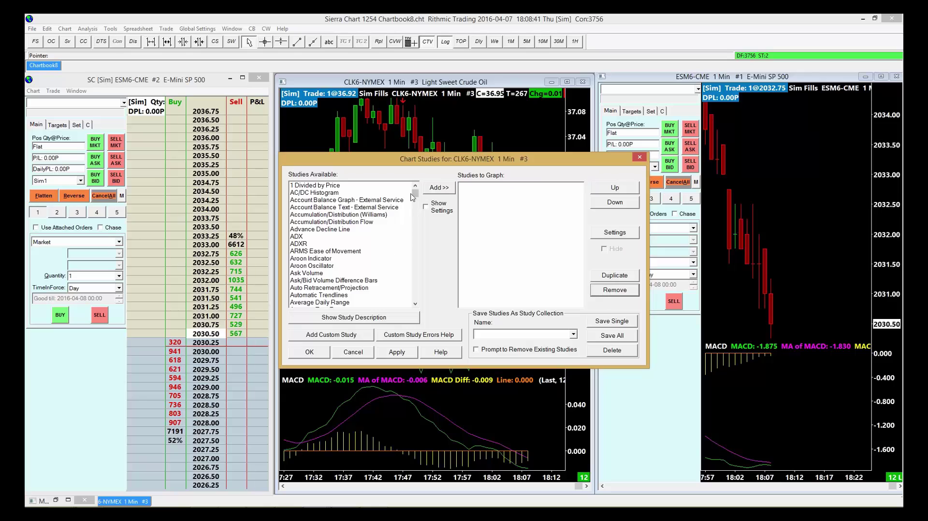
Add TPO Profile Chart and TPO Value Area Lines, then select TPO Profile Chart
{"action": "left_click_drag", "start_coordinate": [412, 196], "coordinate": [433, 282]}
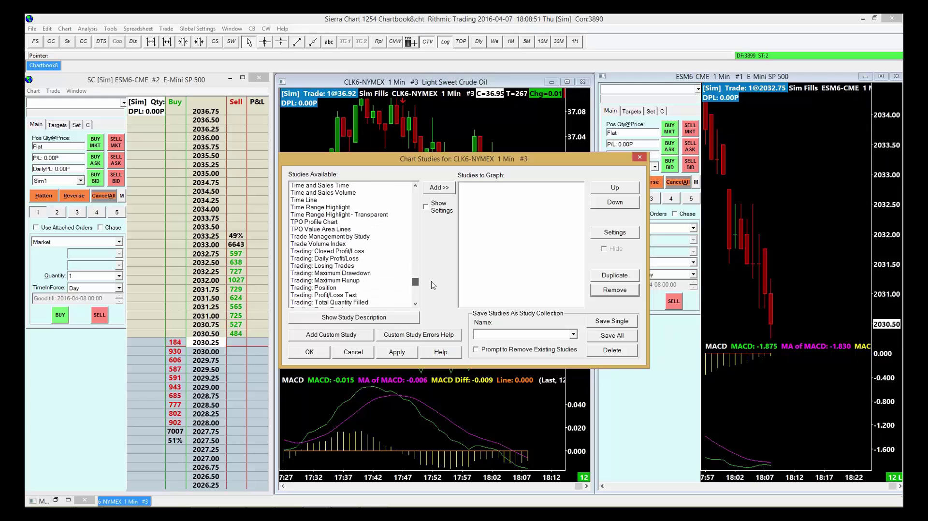
{"action": "left_click", "coordinate": [315, 222]}
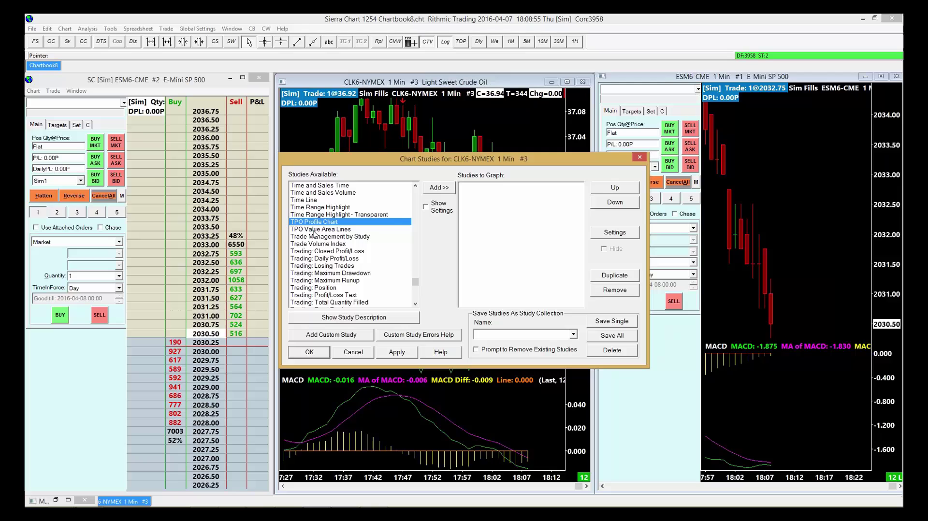
{"action": "left_click", "coordinate": [442, 188]}
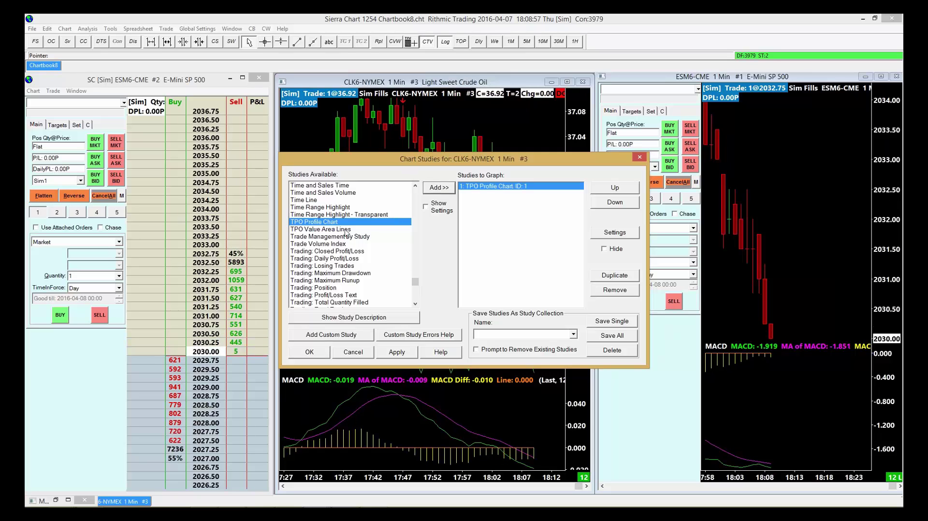
{"action": "left_click", "coordinate": [431, 187]}
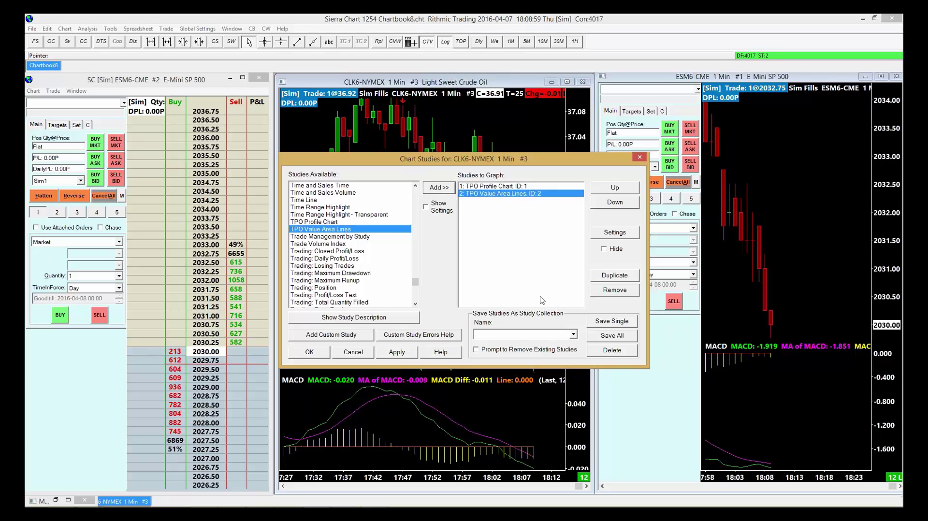
{"action": "left_click", "coordinate": [510, 186]}
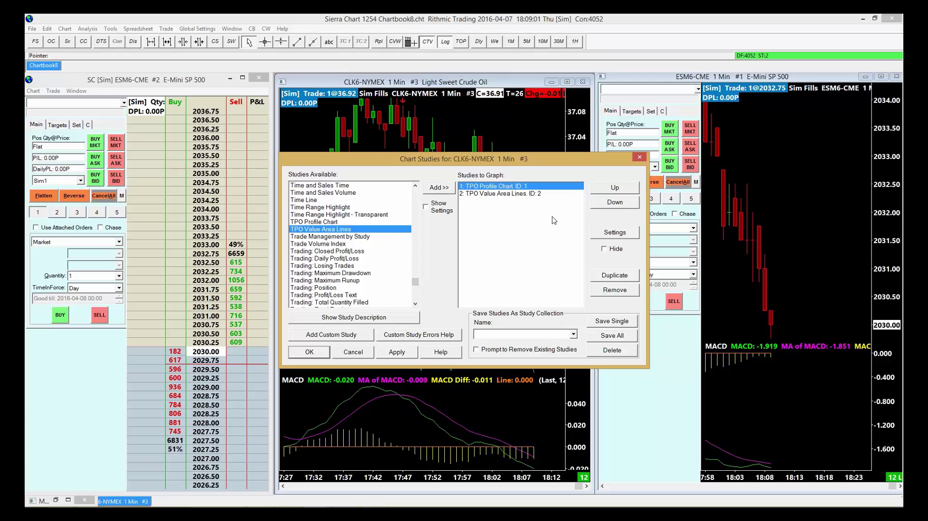
Set TPO Profile Chart's Display TPOs as Letters to Yes and apply it to the CLK6 chart
{"action": "left_click", "coordinate": [607, 232]}
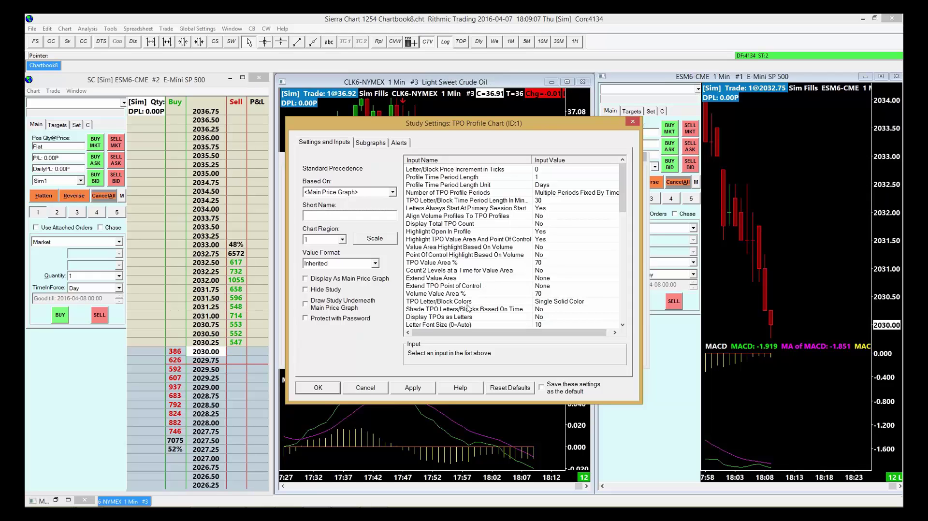
{"action": "left_click", "coordinate": [432, 317]}
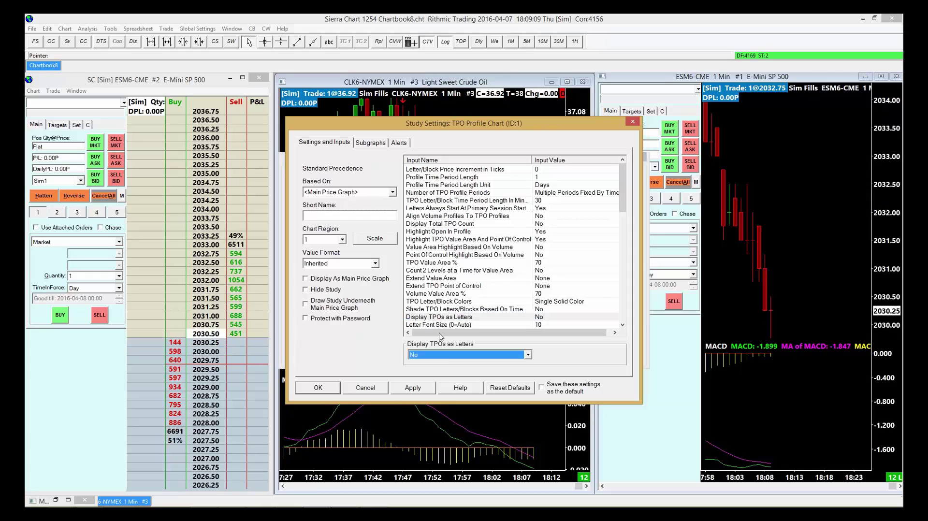
{"action": "left_click", "coordinate": [527, 355]}
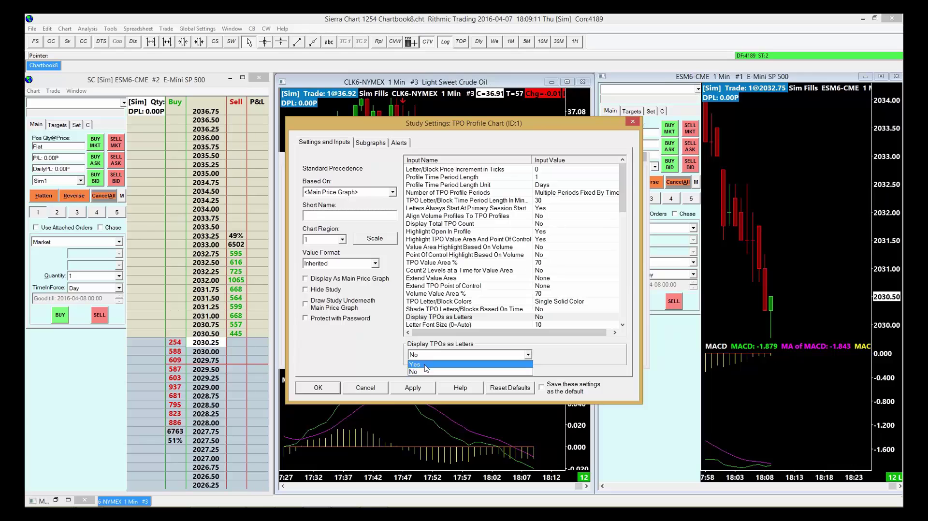
{"action": "left_click", "coordinate": [428, 370]}
{"action": "left_click", "coordinate": [429, 388]}
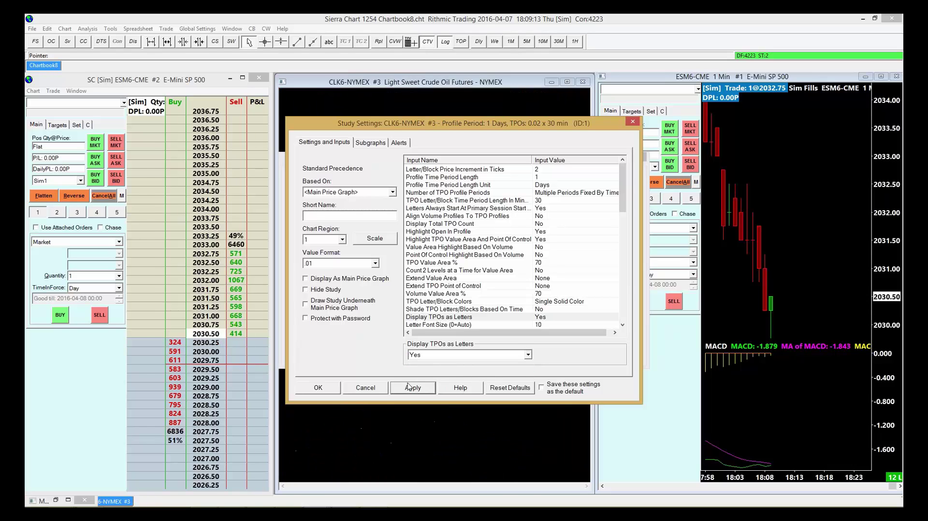
{"action": "left_click", "coordinate": [304, 387]}
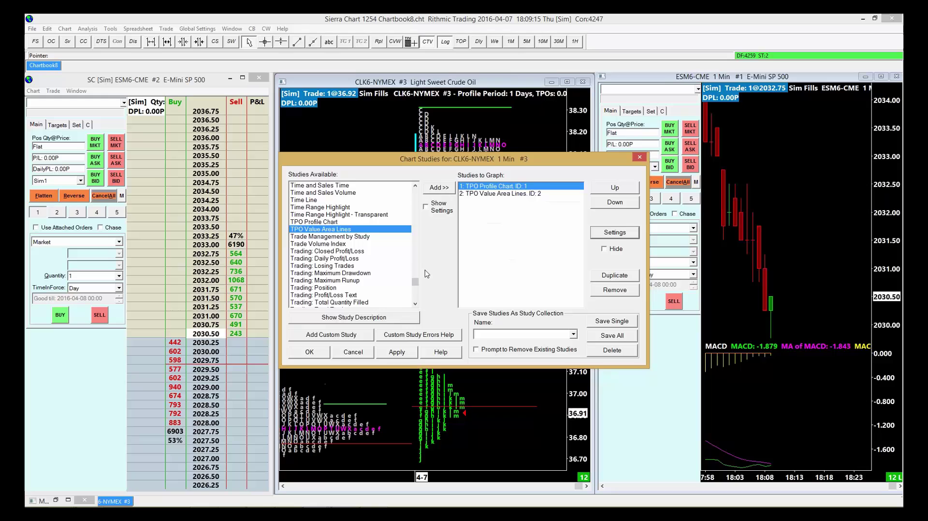
{"action": "left_click", "coordinate": [309, 352]}
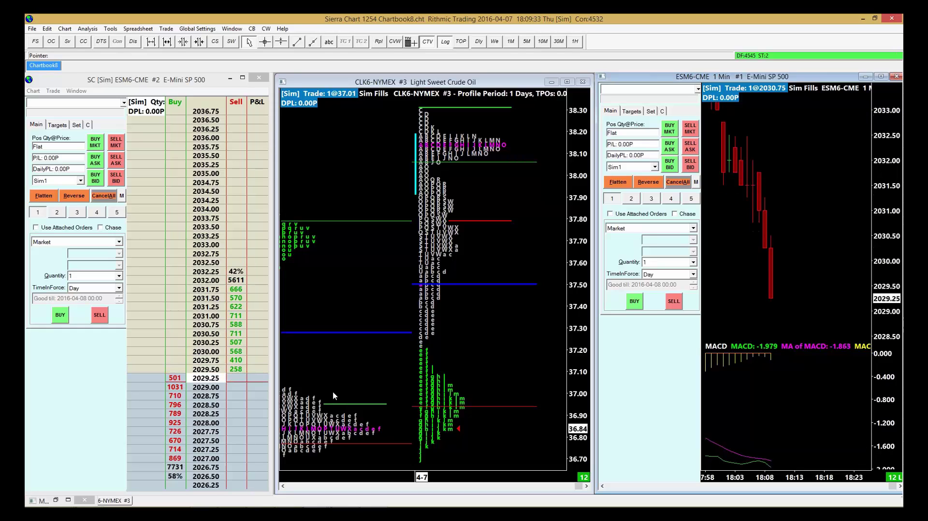
Save the chartbook as 'sierra basic setup'
{"action": "left_click", "coordinate": [33, 29]}
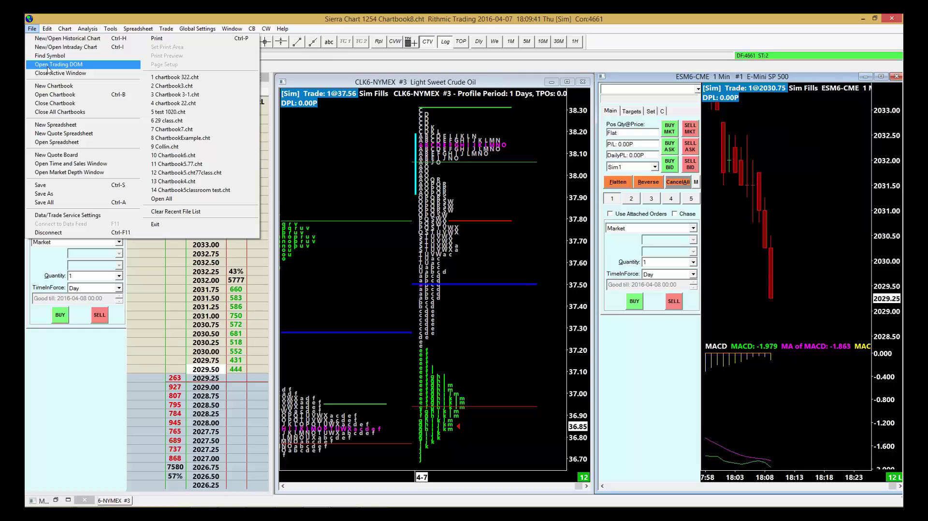
{"action": "left_click", "coordinate": [47, 67]}
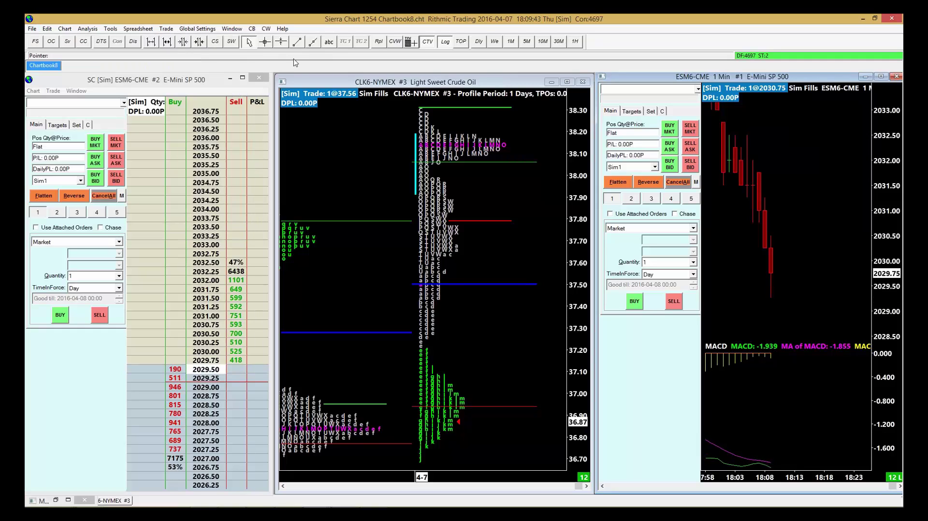
{"action": "left_click", "coordinate": [66, 42]}
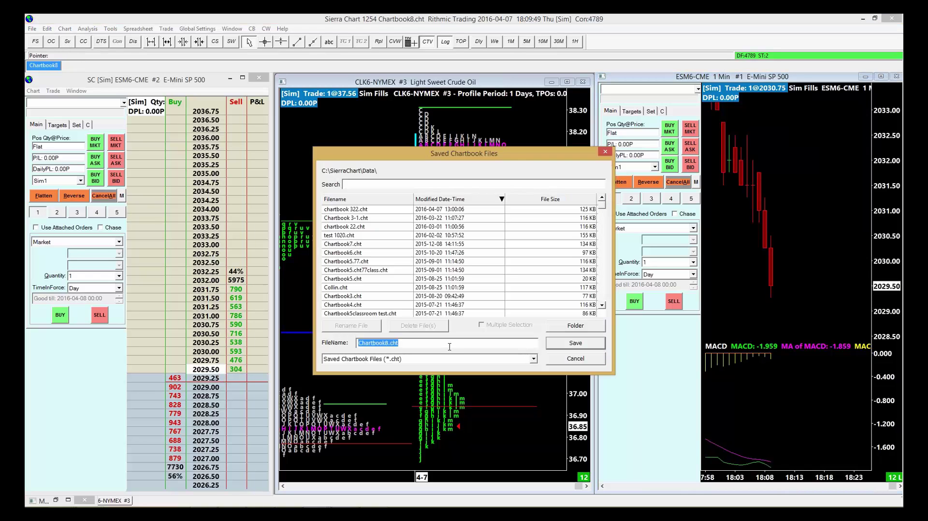
{"action": "type", "text": "si"}
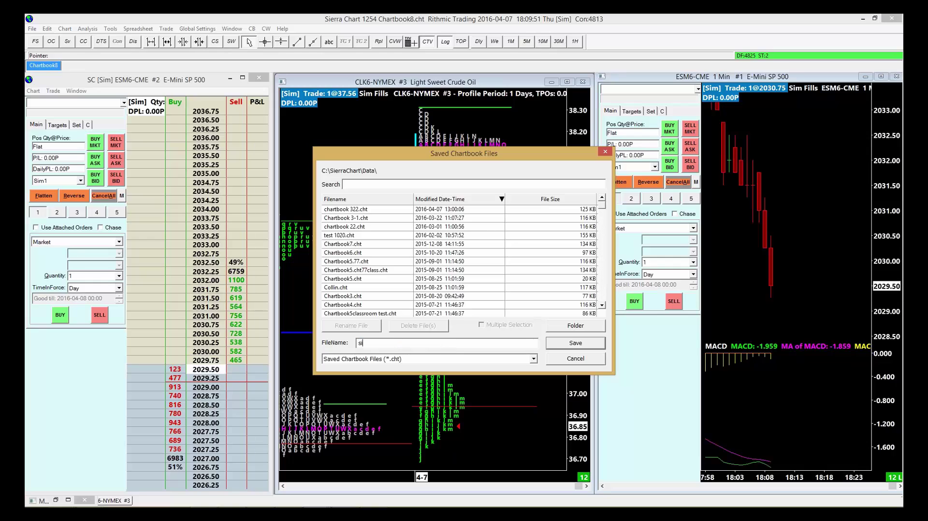
{"action": "type", "text": "erra ba"}
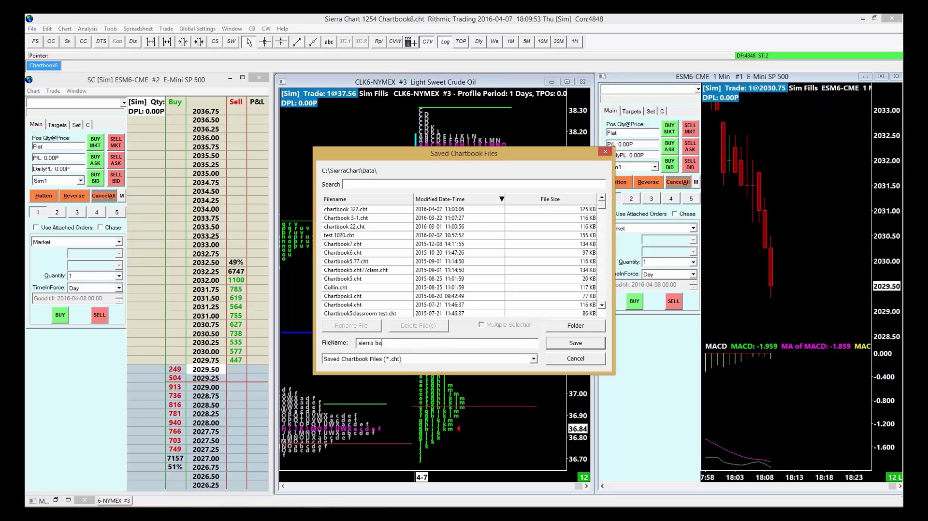
{"action": "type", "text": "sic setup"}
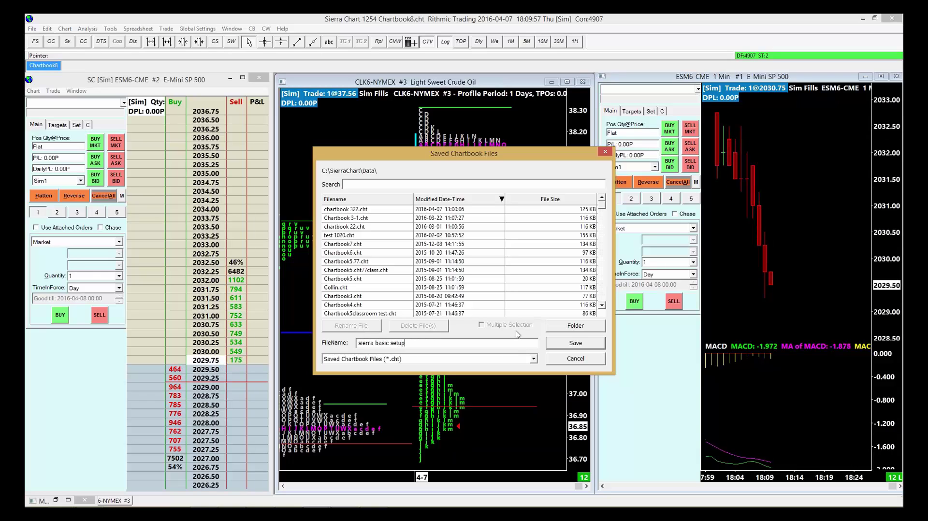
{"action": "left_click", "coordinate": [579, 347]}
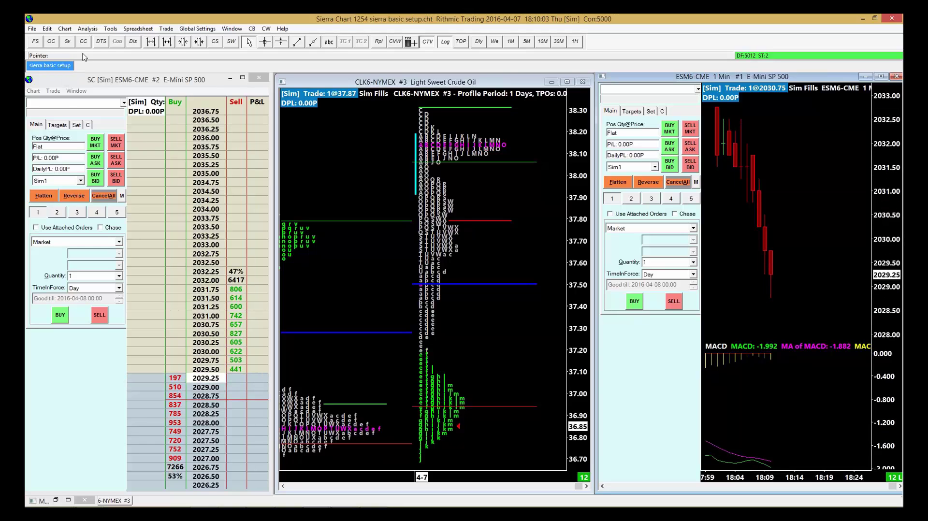
{"action": "left_click", "coordinate": [52, 42]}
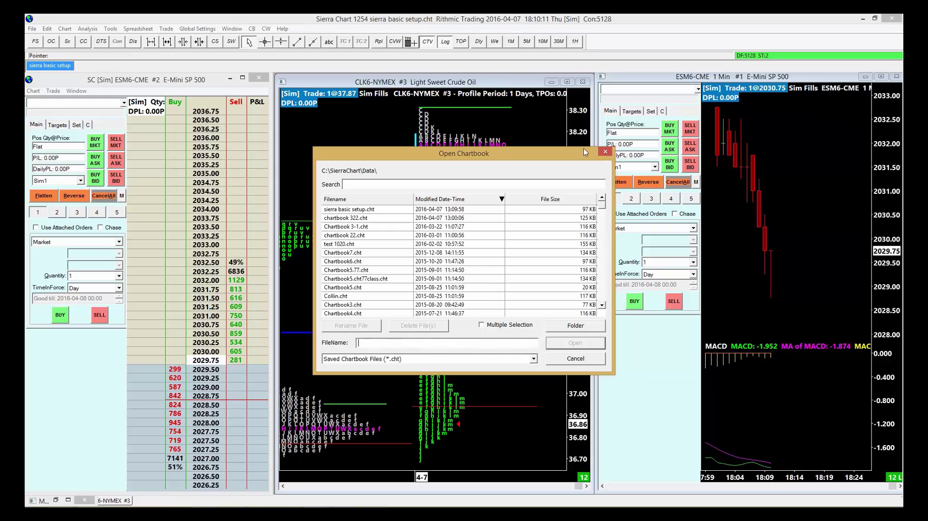
{"action": "left_click", "coordinate": [605, 154]}
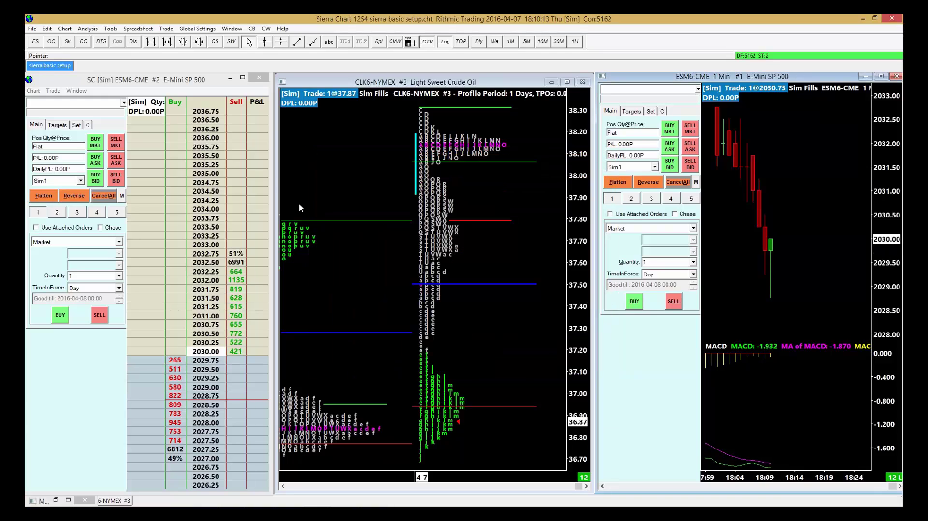